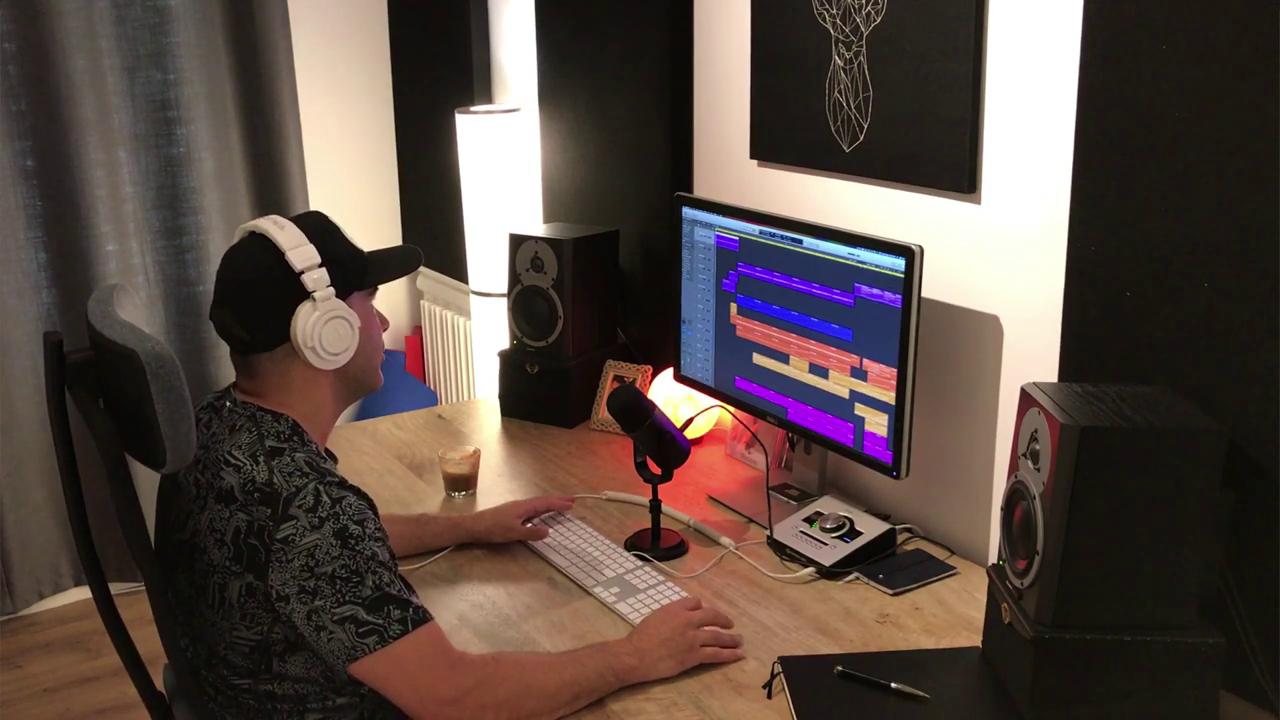
Open the Piano Roll editor beneath the Interstellar arrangement with the E shortcut
{"action": "key", "text": "e"}
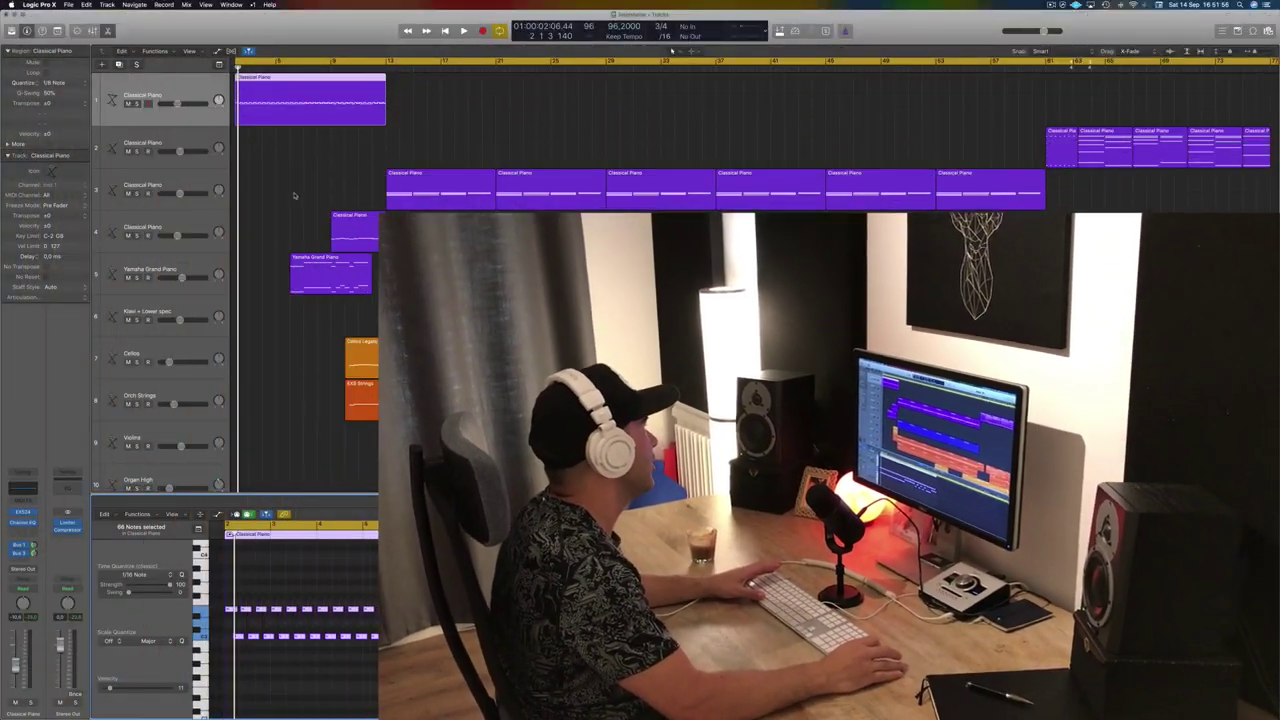
Play the intro while viewing the Yamaha Grand Piano, then the Classical Piano regions' notes
{"action": "left_click", "coordinate": [281, 205]}
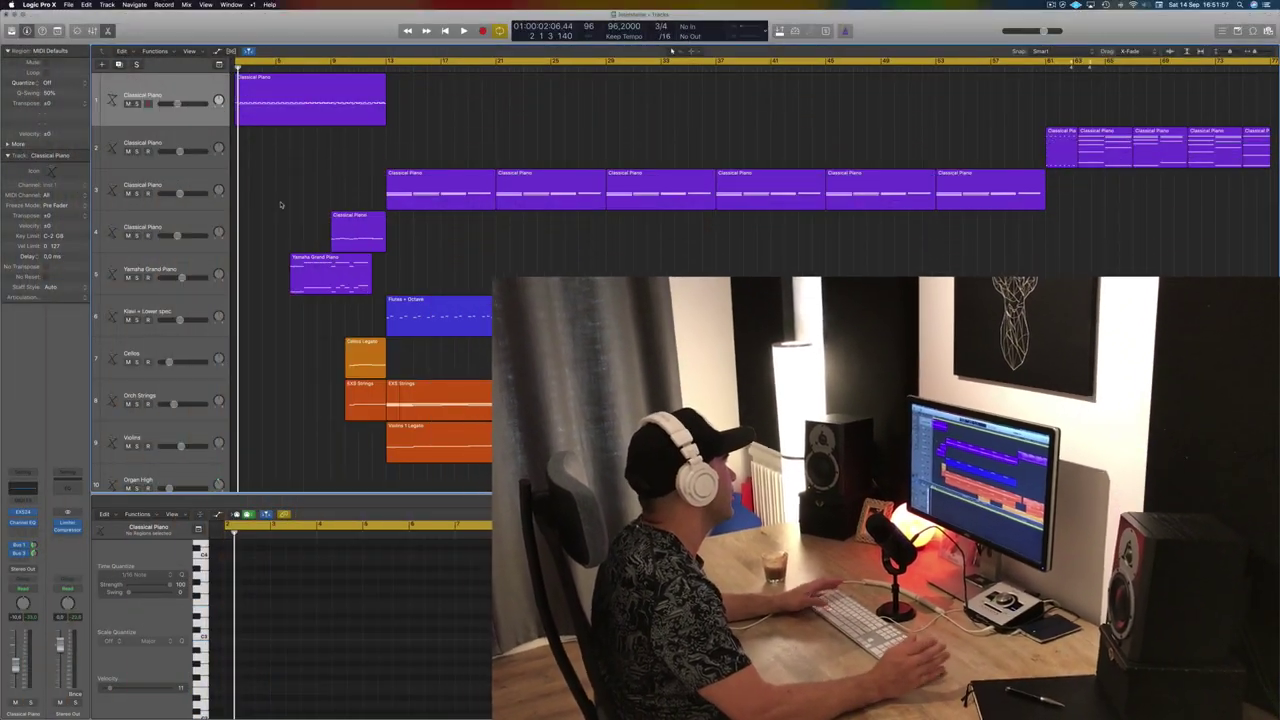
{"action": "key", "text": "space"}
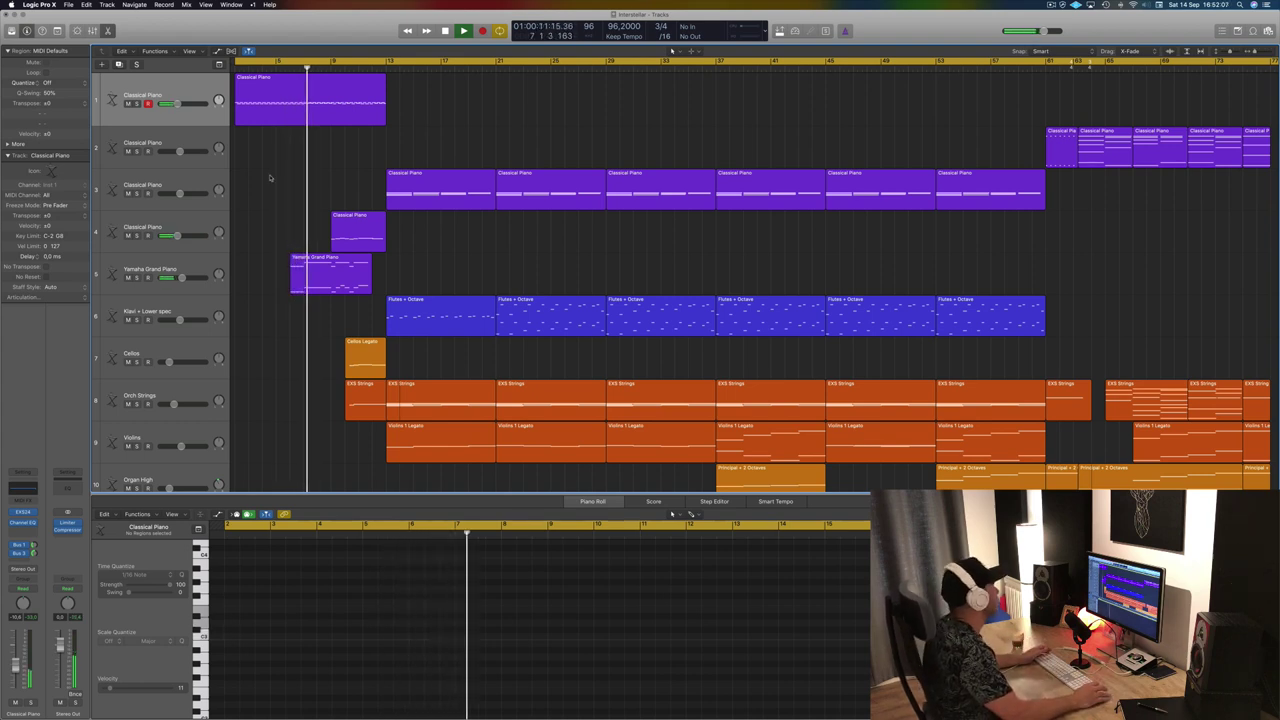
{"action": "left_click", "coordinate": [185, 265]}
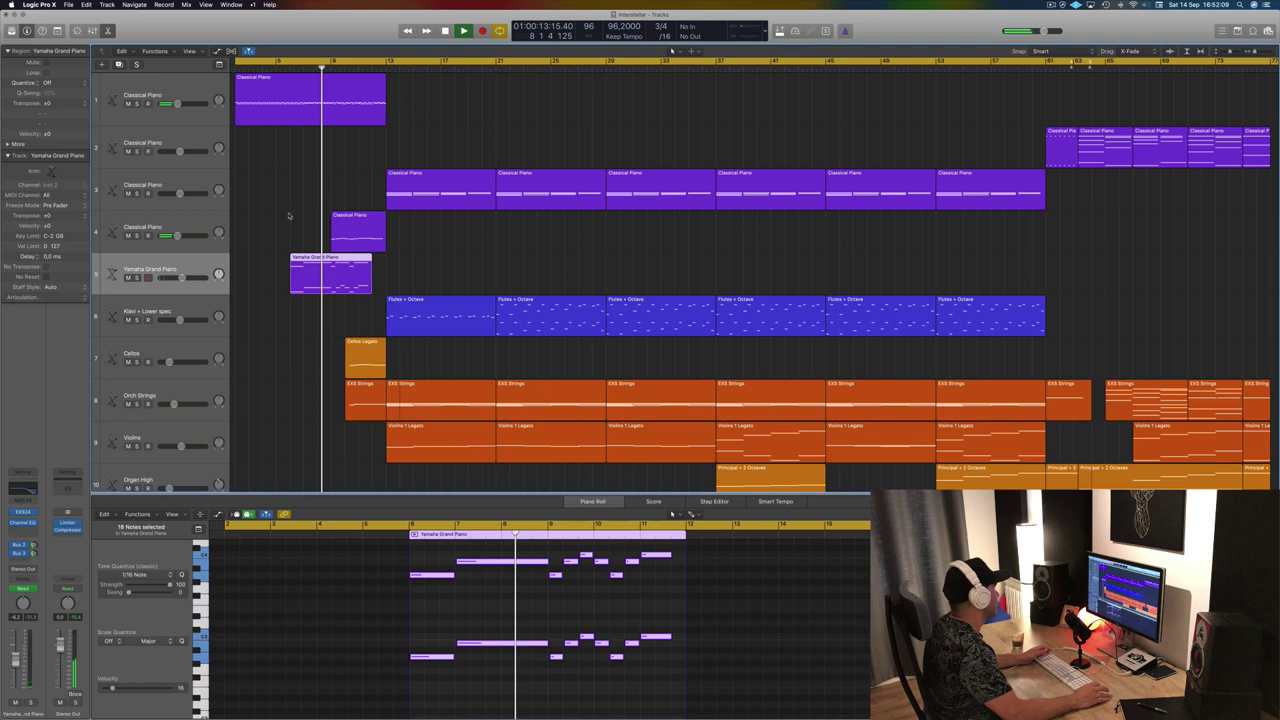
{"action": "left_click", "coordinate": [209, 222]}
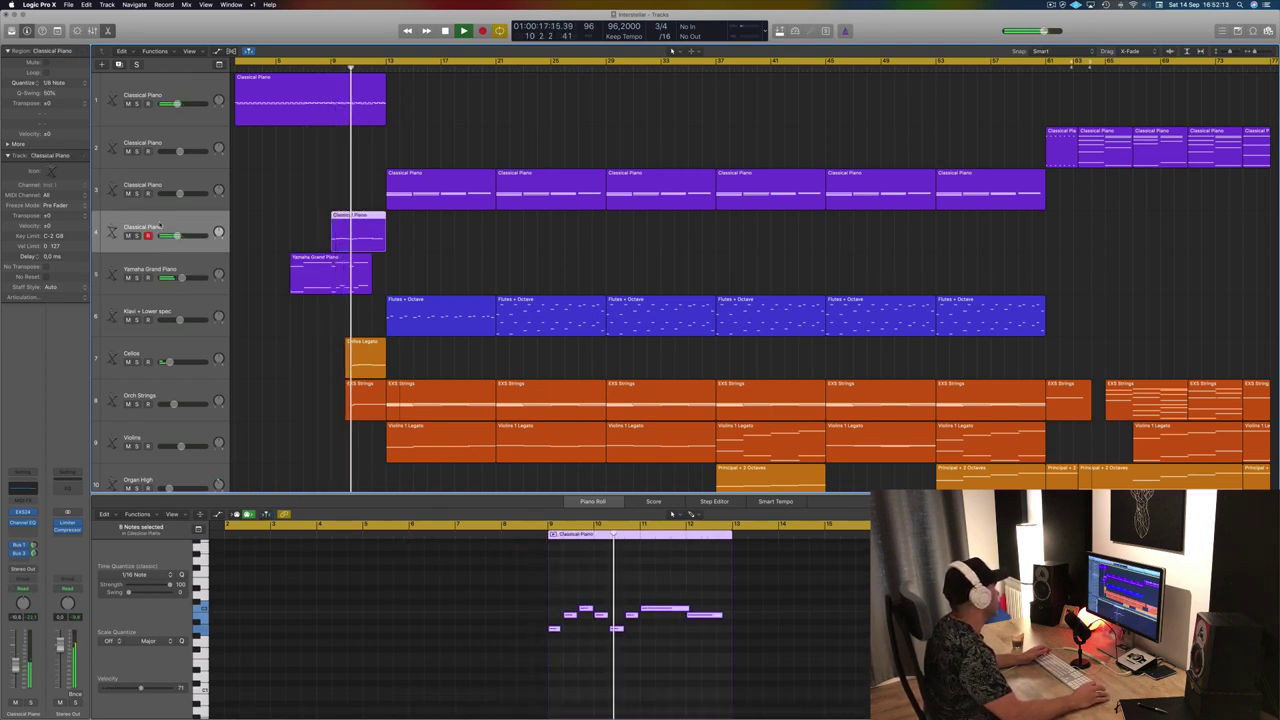
{"action": "left_click", "coordinate": [193, 268]}
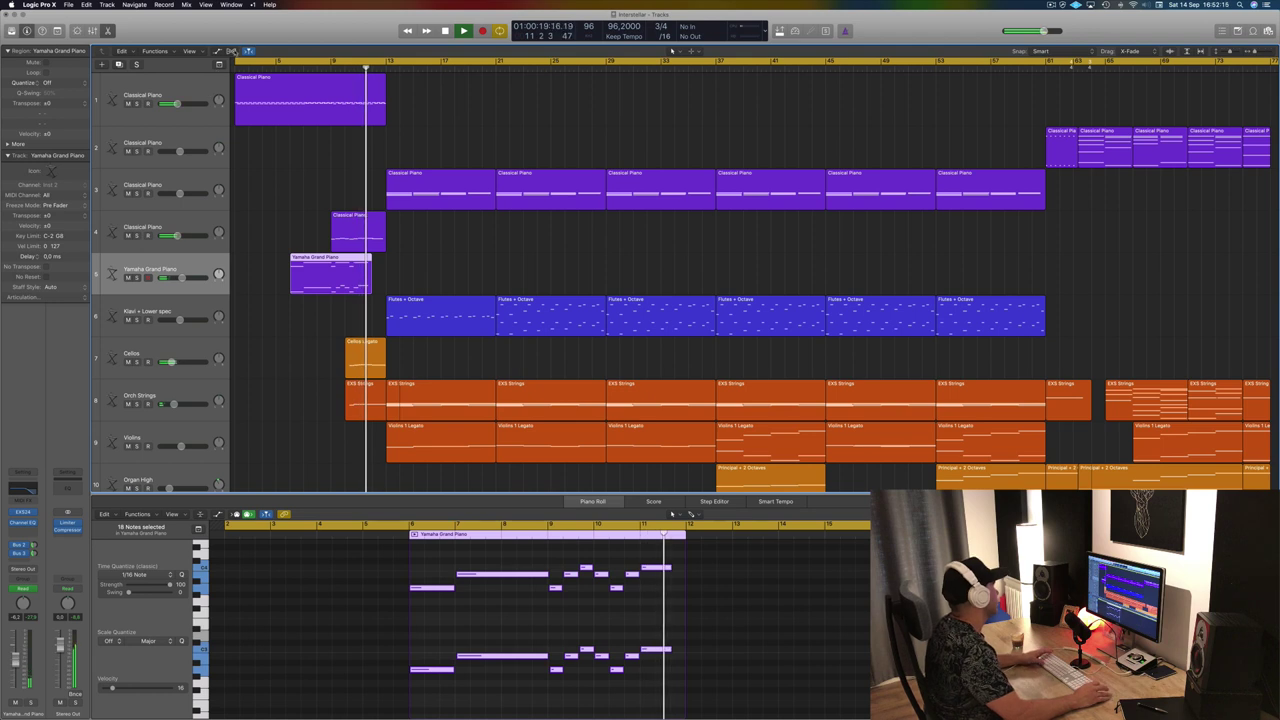
{"action": "left_click", "coordinate": [187, 90]}
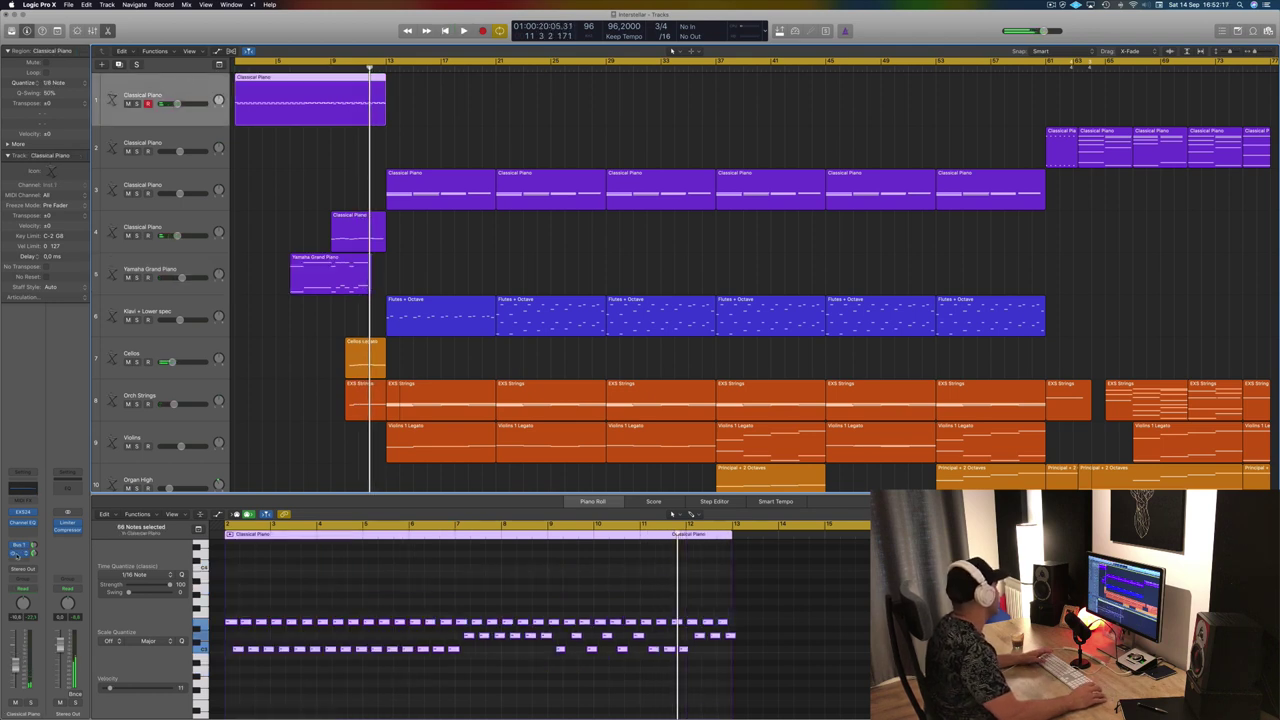
{"action": "left_click", "coordinate": [19, 546]}
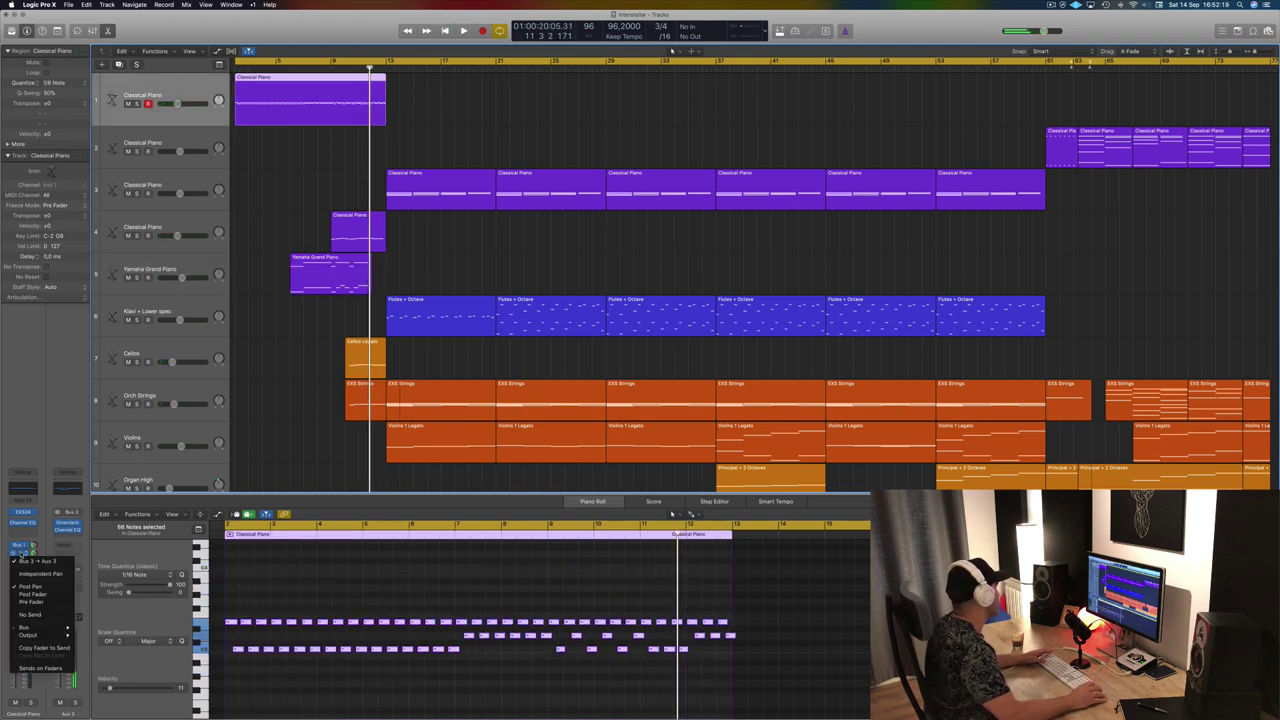
{"action": "left_click", "coordinate": [100, 619]}
{"action": "left_click", "coordinate": [19, 546]}
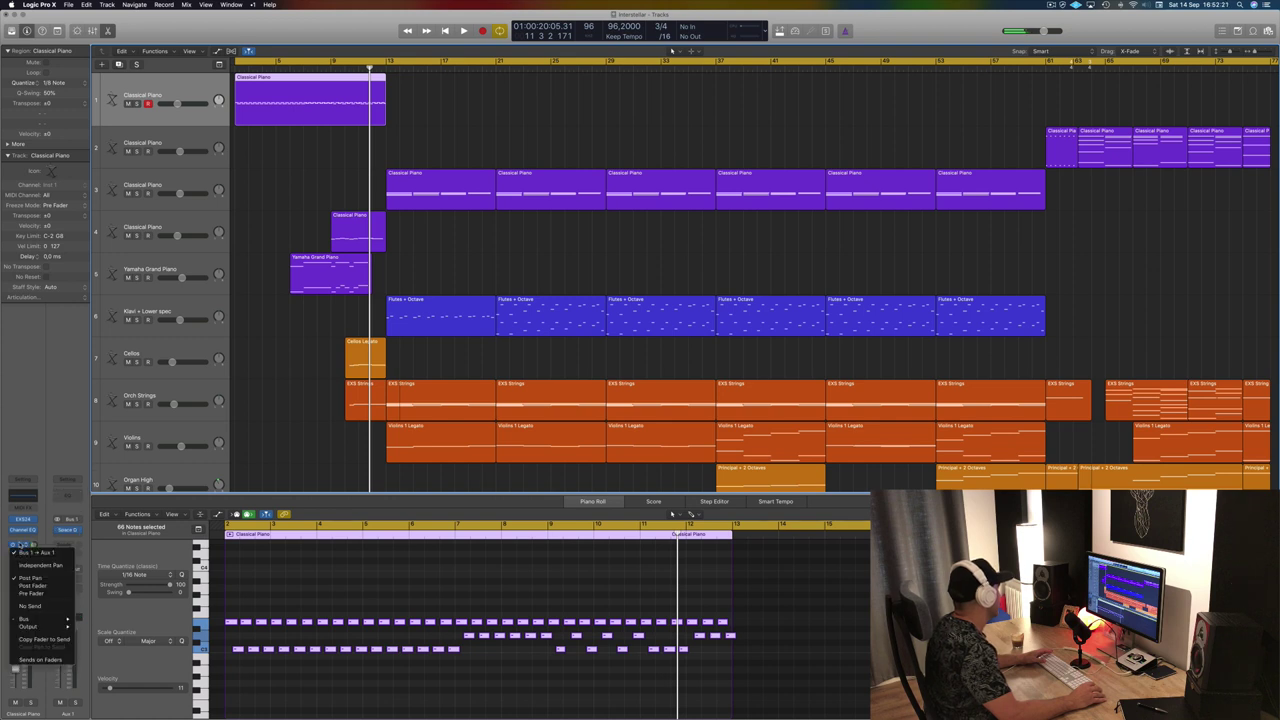
{"action": "key", "text": "Escape"}
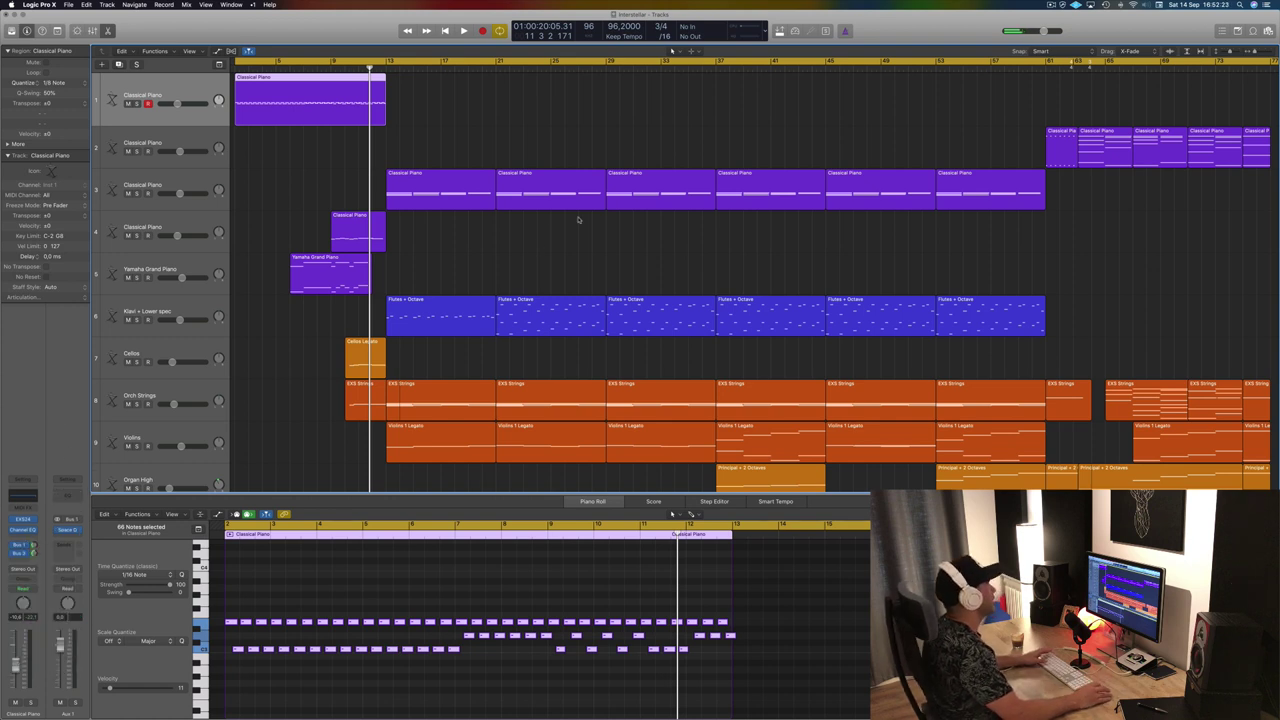
{"action": "left_click", "coordinate": [67, 531]}
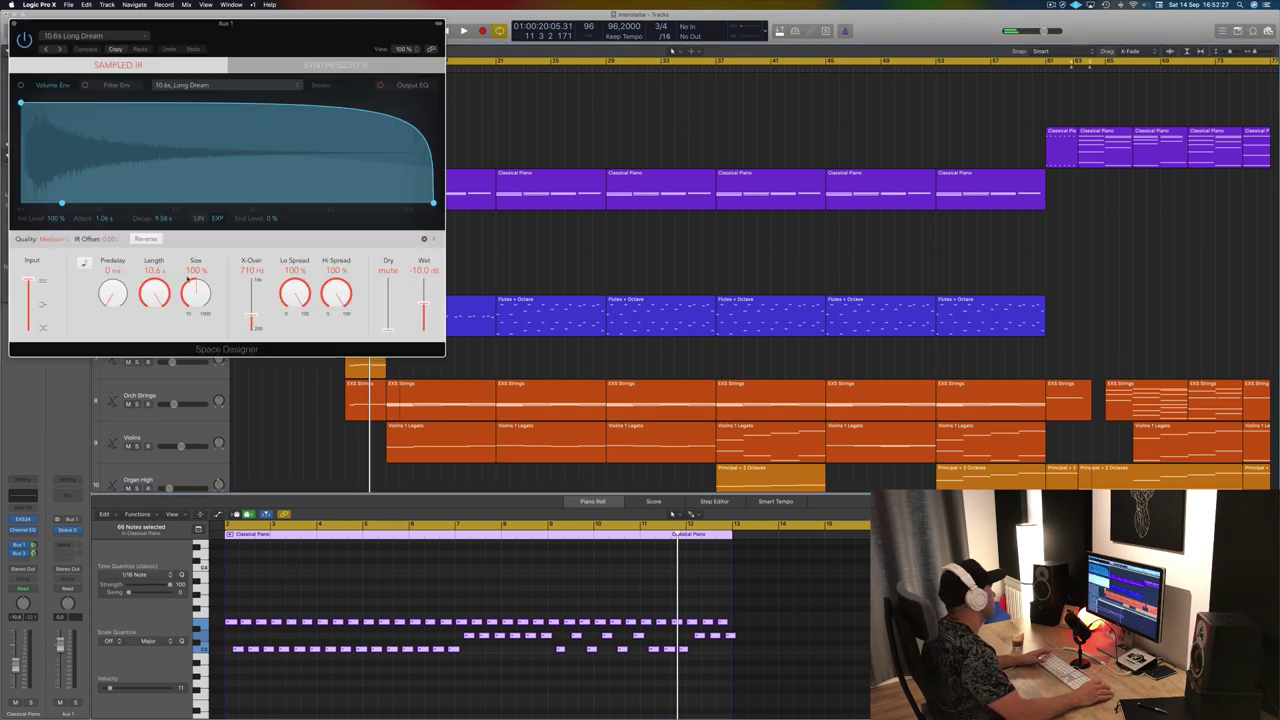
{"action": "left_click_drag", "start_coordinate": [290, 33], "coordinate": [602, 53]}
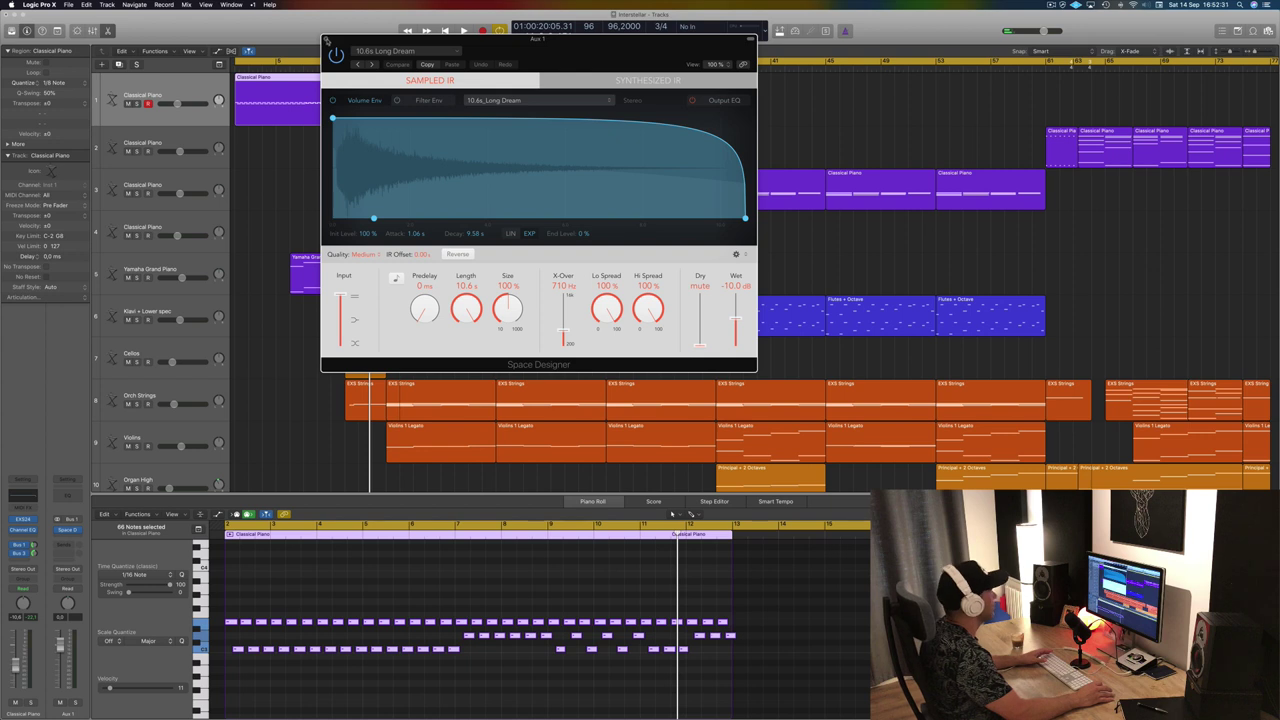
{"action": "left_click", "coordinate": [326, 40]}
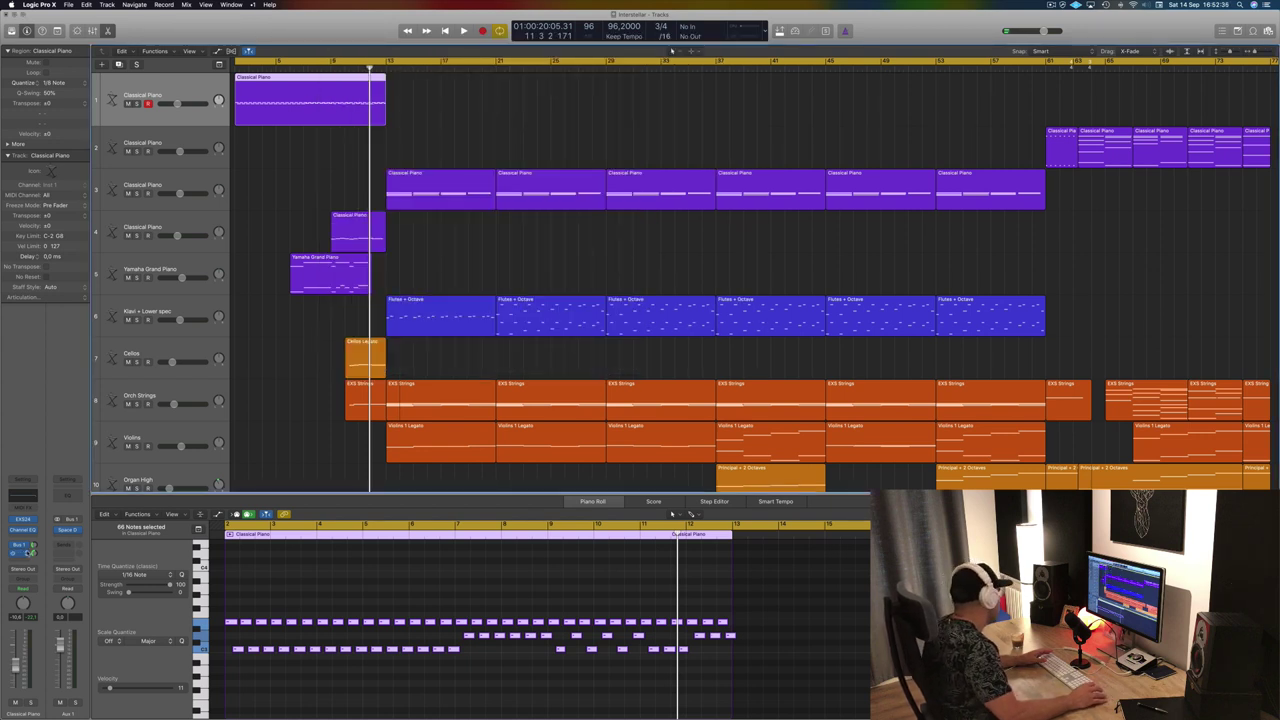
{"action": "left_click", "coordinate": [24, 553]}
{"action": "left_click", "coordinate": [67, 523]}
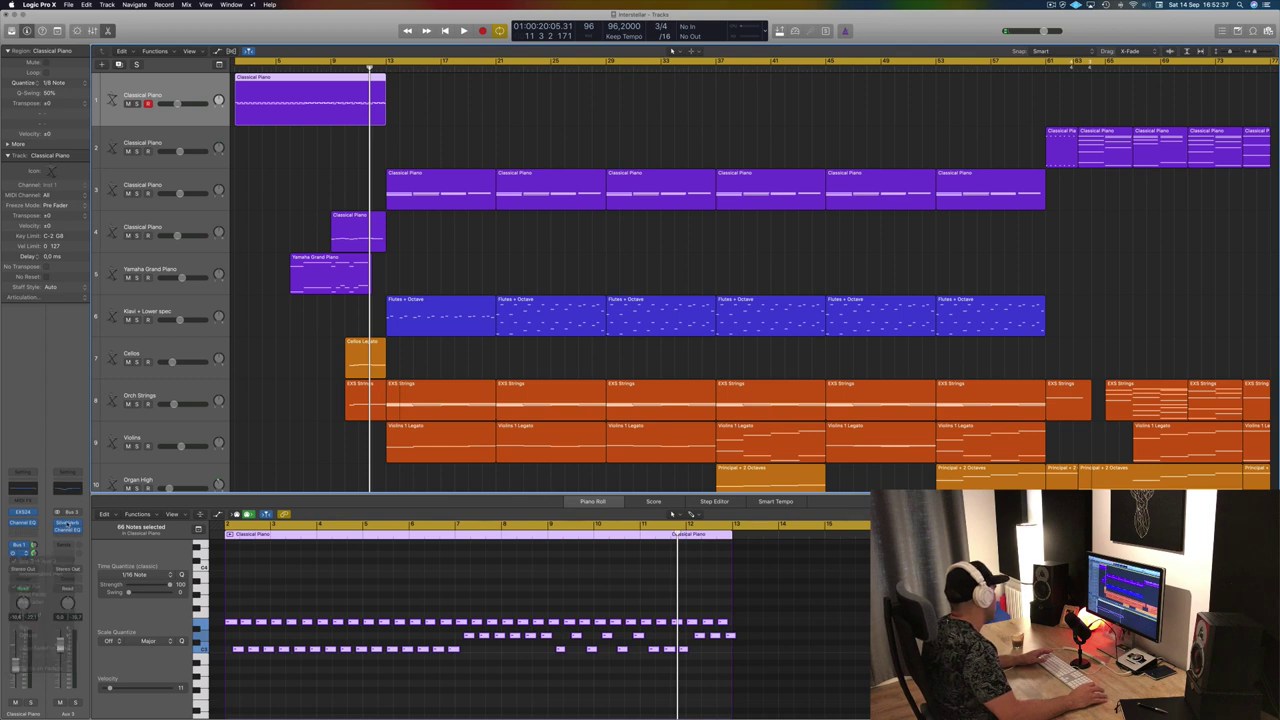
{"action": "left_click", "coordinate": [67, 523]}
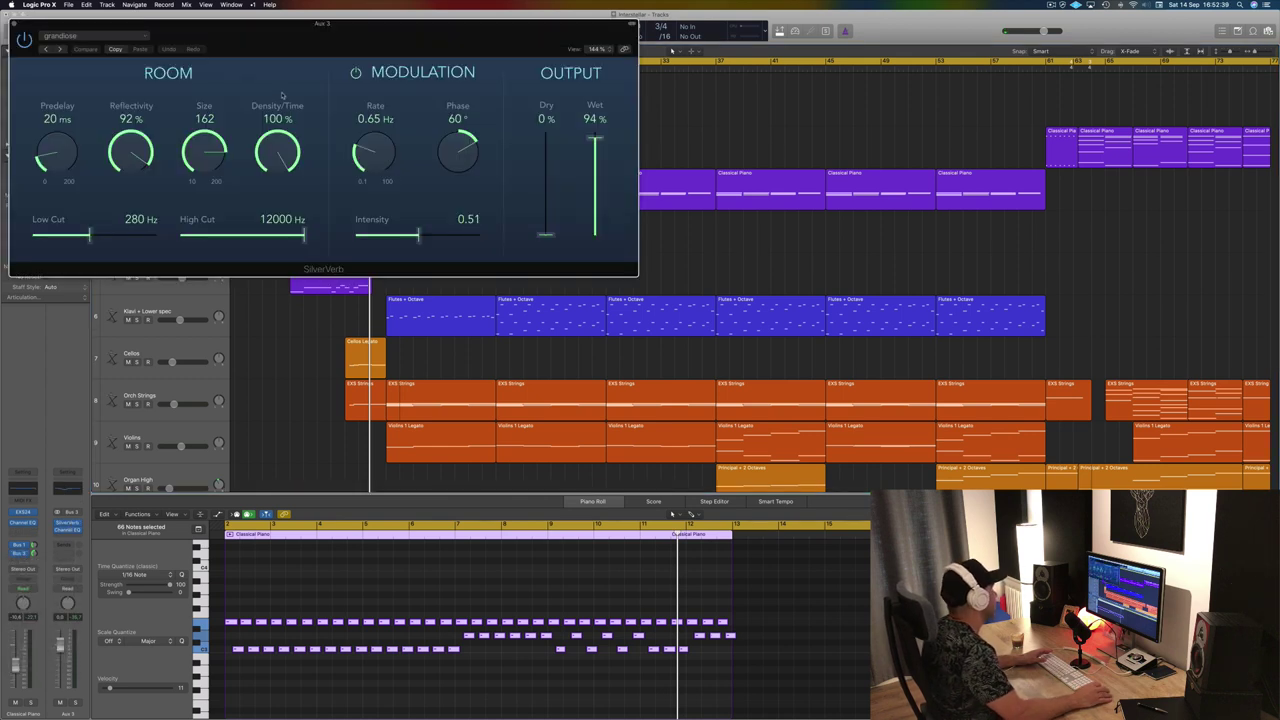
{"action": "left_click_drag", "start_coordinate": [355, 21], "coordinate": [629, 48]}
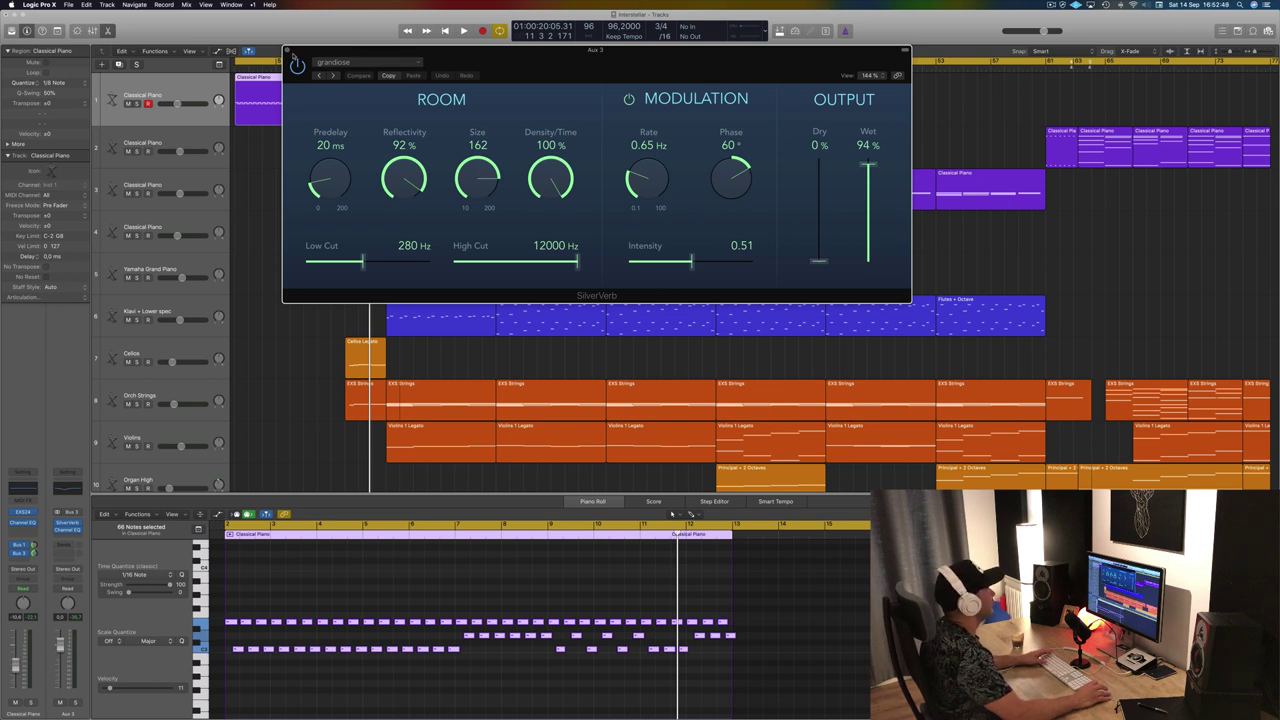
{"action": "left_click", "coordinate": [287, 50]}
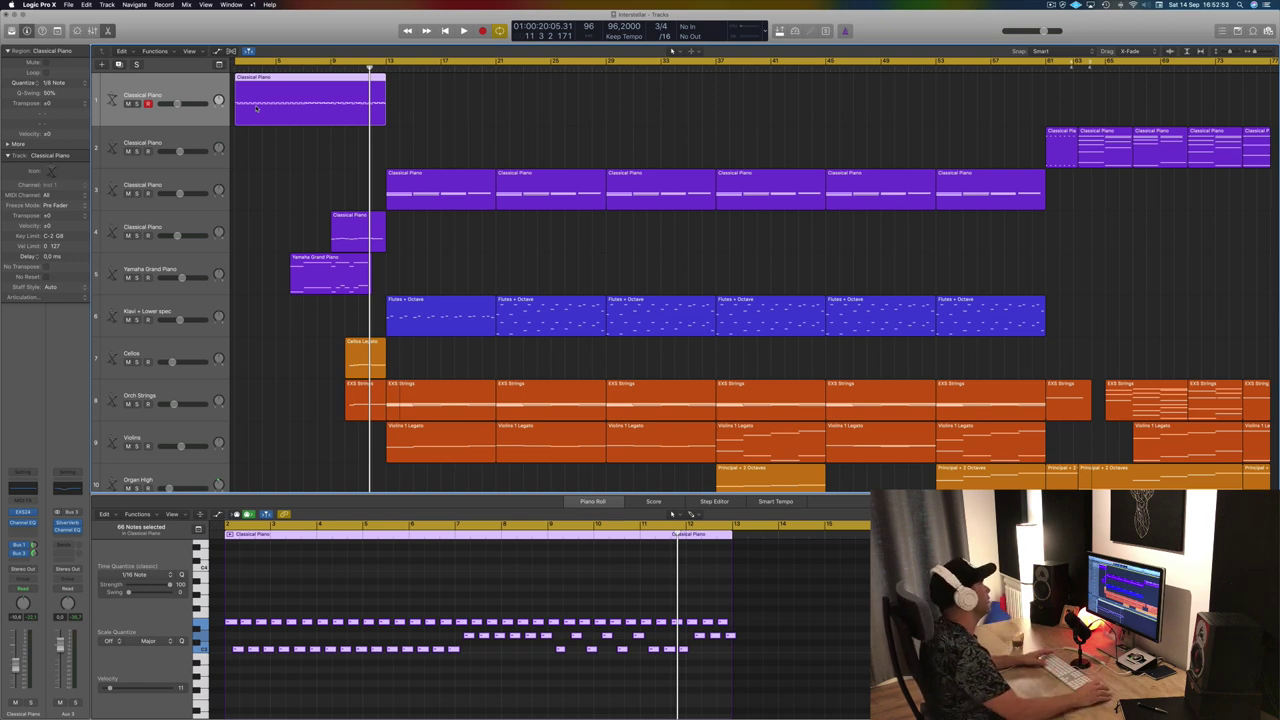
Play from the project start, briefly soloing the Classical Piano and Yamaha Grand Piano tracks
{"action": "left_click", "coordinate": [245, 176]}
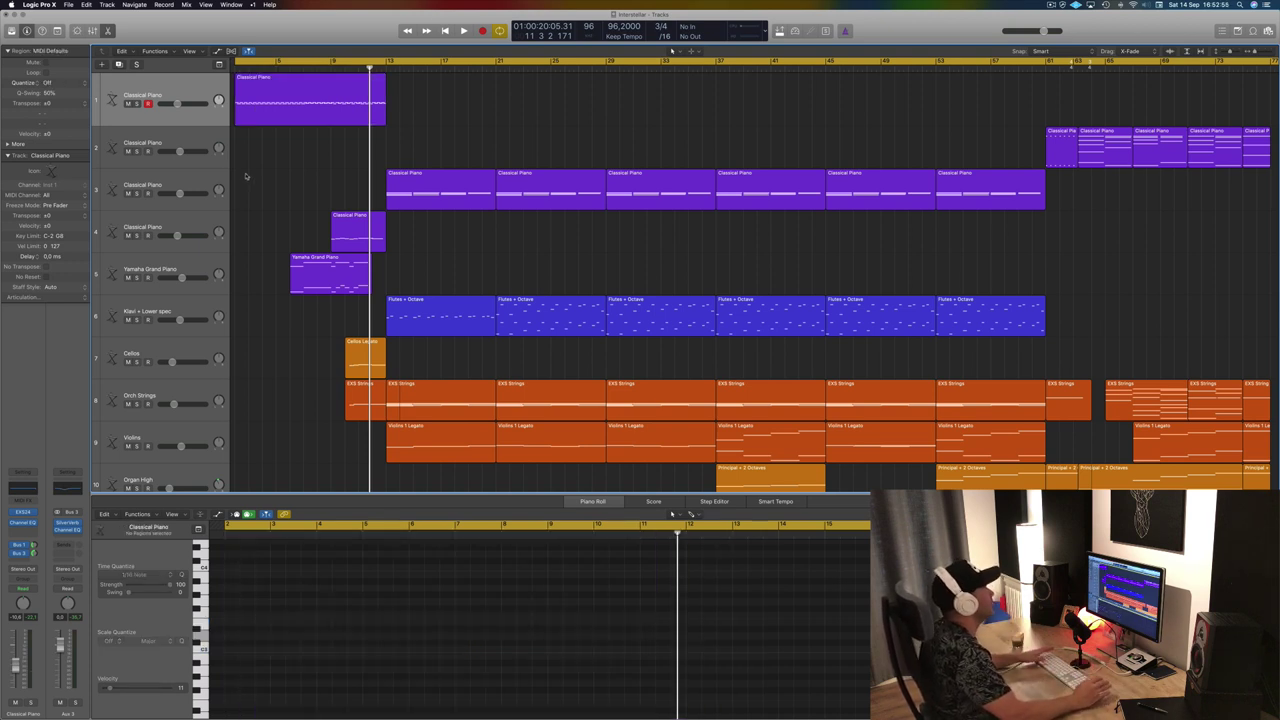
{"action": "key", "text": "Return"}
{"action": "key", "text": "space"}
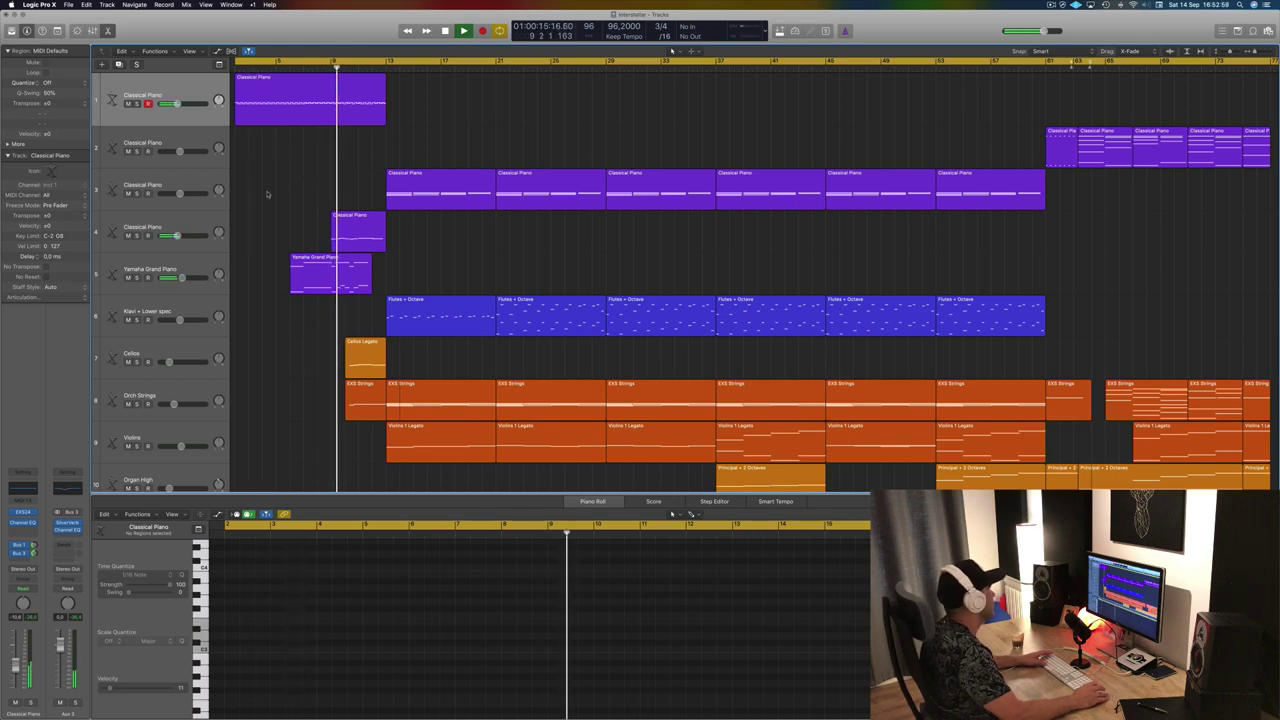
{"action": "left_click", "coordinate": [137, 235]}
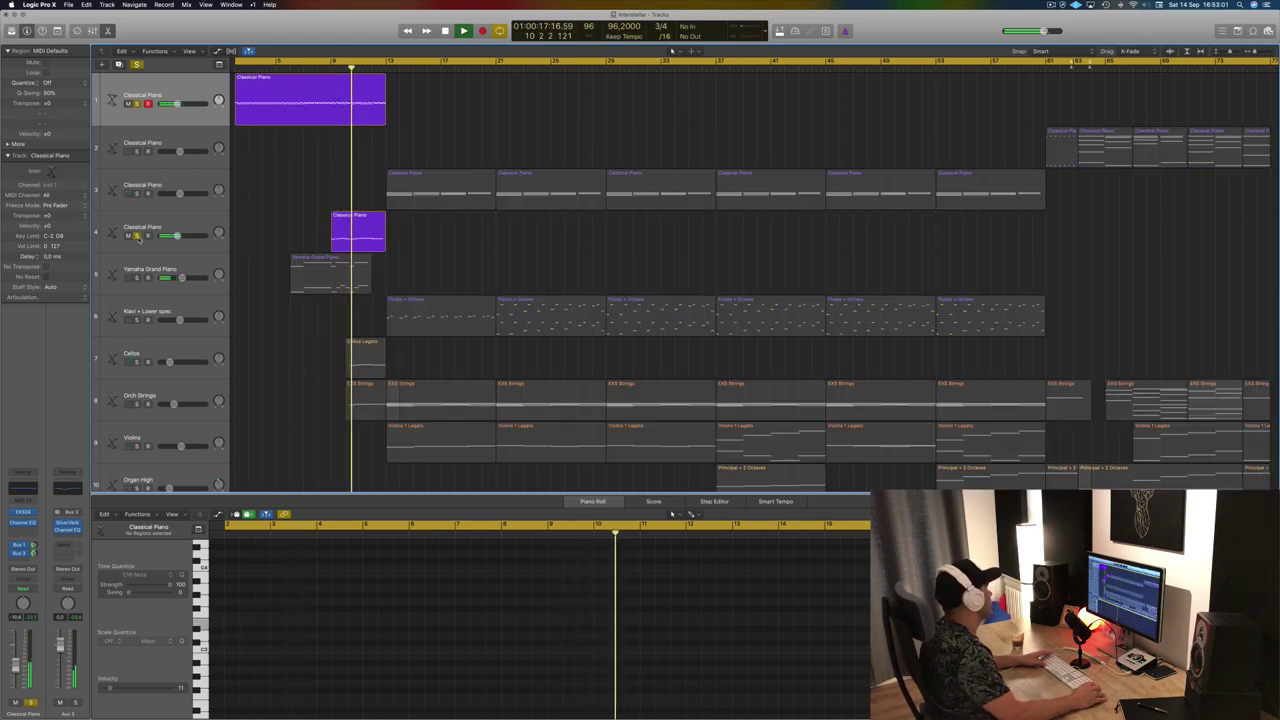
{"action": "left_click", "coordinate": [137, 235]}
{"action": "left_click", "coordinate": [137, 277]}
{"action": "left_click", "coordinate": [137, 277]}
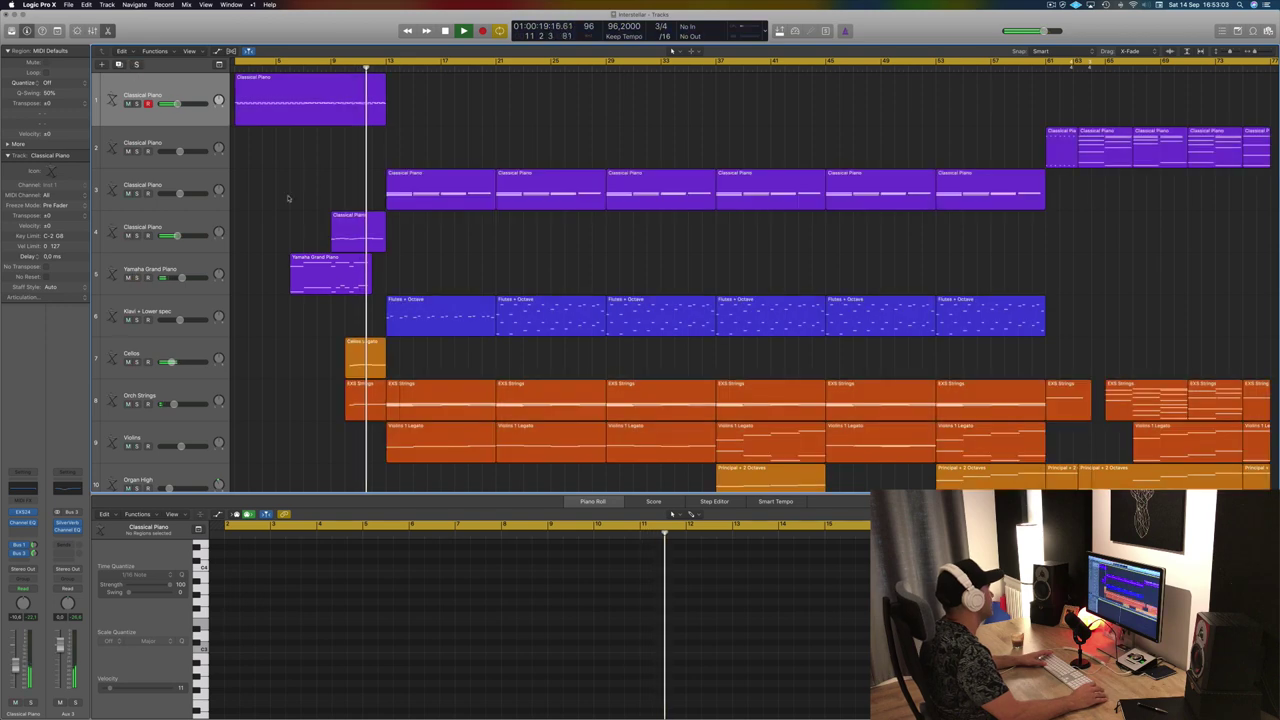
Stop playback and show the Cellos Legato region's notes in the editor
{"action": "scroll", "coordinate": [275, 340], "scroll_direction": "down", "scroll_amount": 2}
{"action": "key", "text": "space"}
{"action": "left_click", "coordinate": [181, 307]}
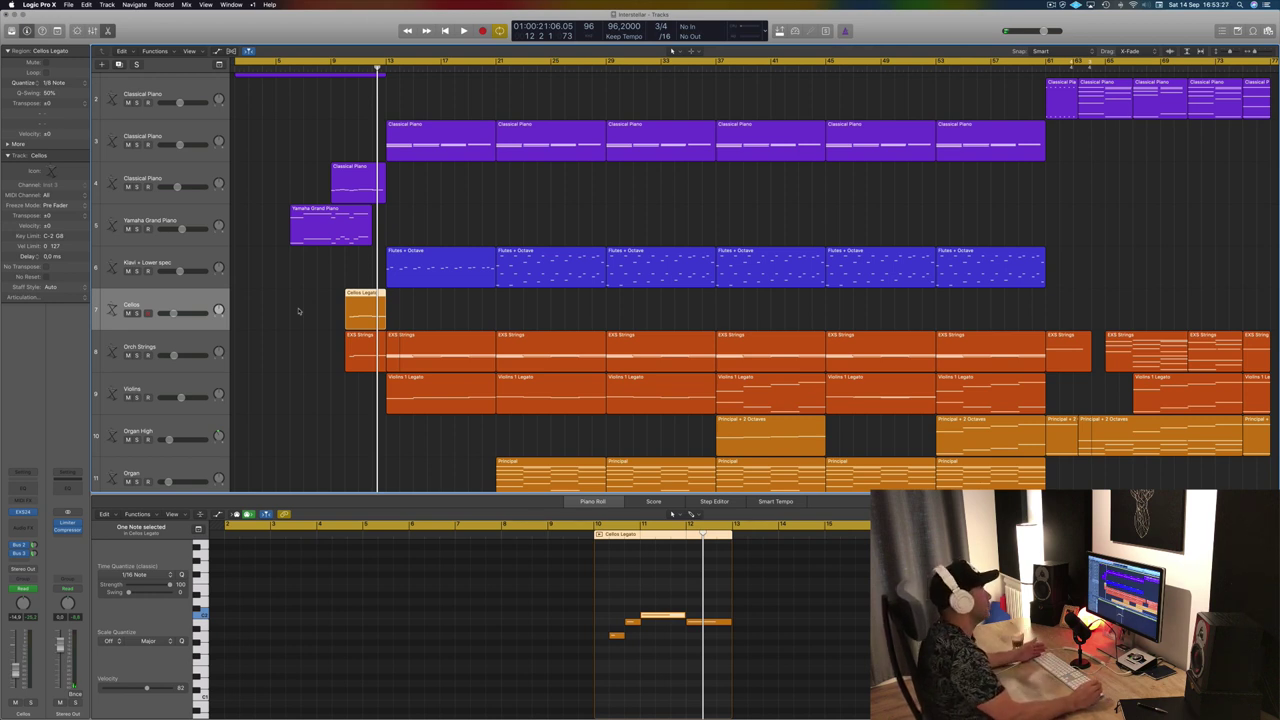
Deselect the Cellos Legato region and replay the arrangement from bar 1
{"action": "left_click", "coordinate": [298, 311]}
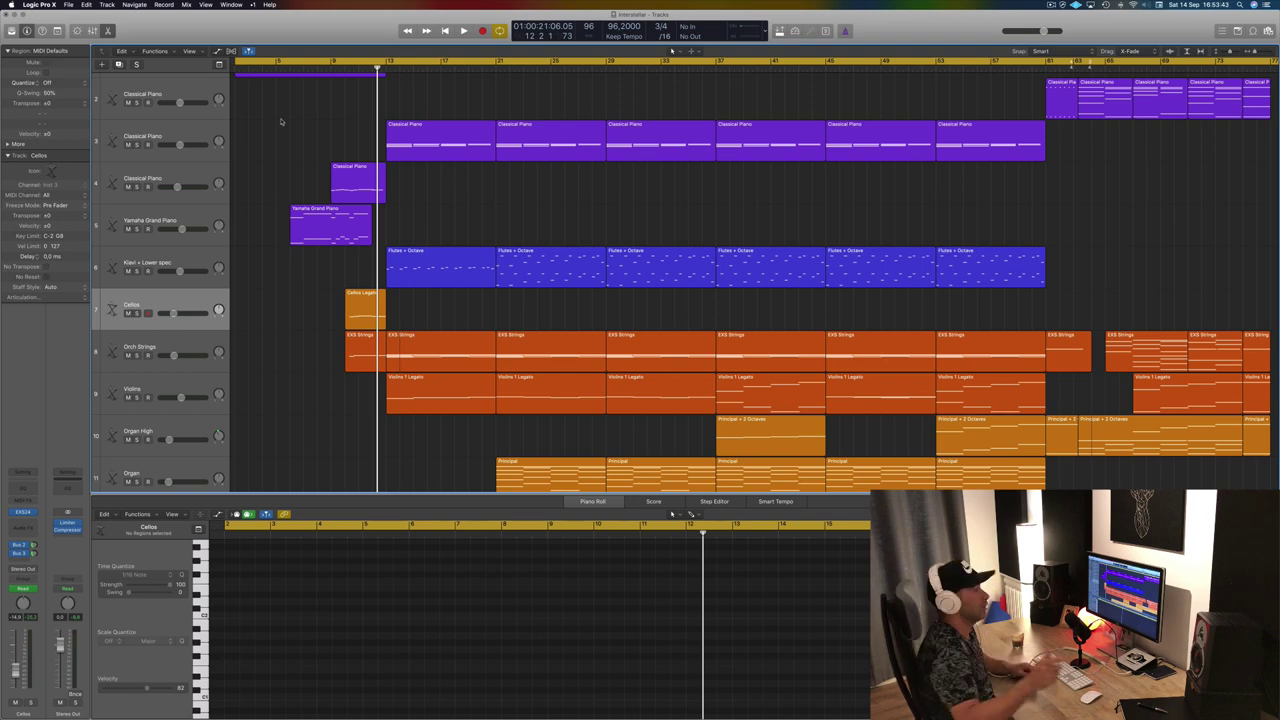
{"action": "scroll", "coordinate": [281, 121], "scroll_direction": "up", "scroll_amount": 2}
{"action": "key", "text": "Return"}
{"action": "key", "text": "space"}
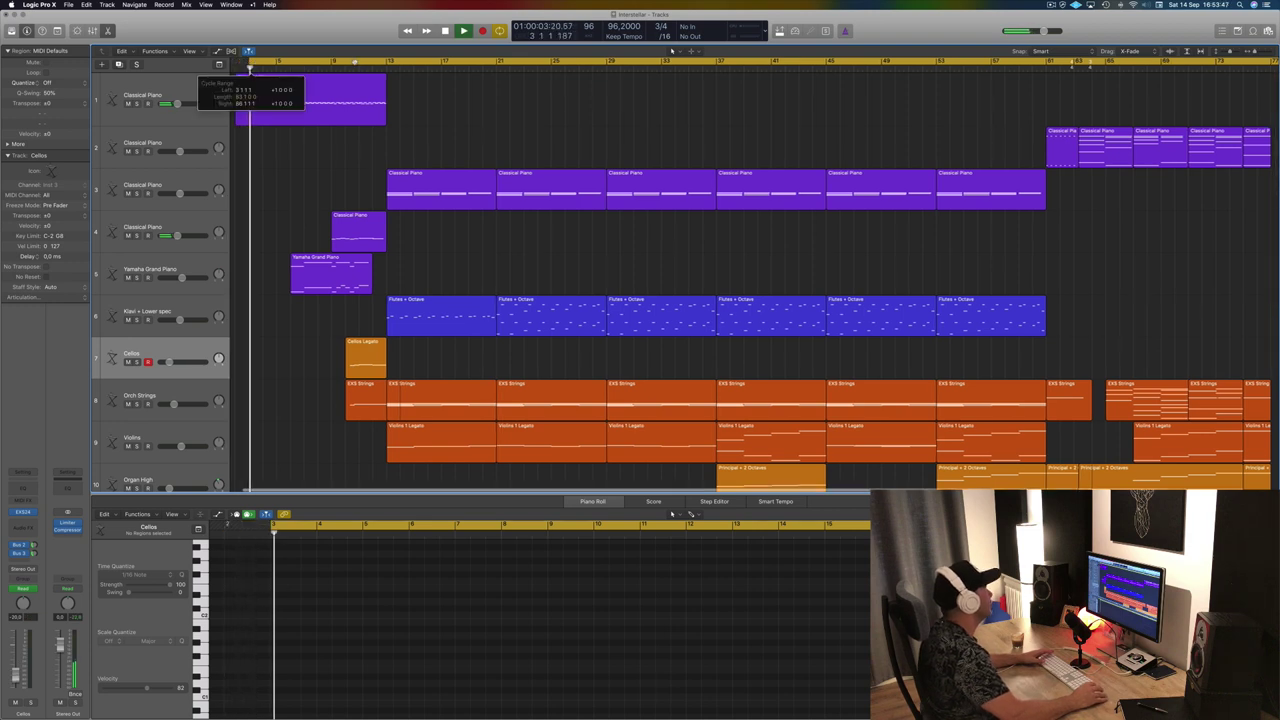
Set a bars 13–21 cycle and loop it with the Flutes + Octave track soloed
{"action": "left_click_drag", "start_coordinate": [388, 62], "coordinate": [497, 78]}
{"action": "key", "text": "space"}
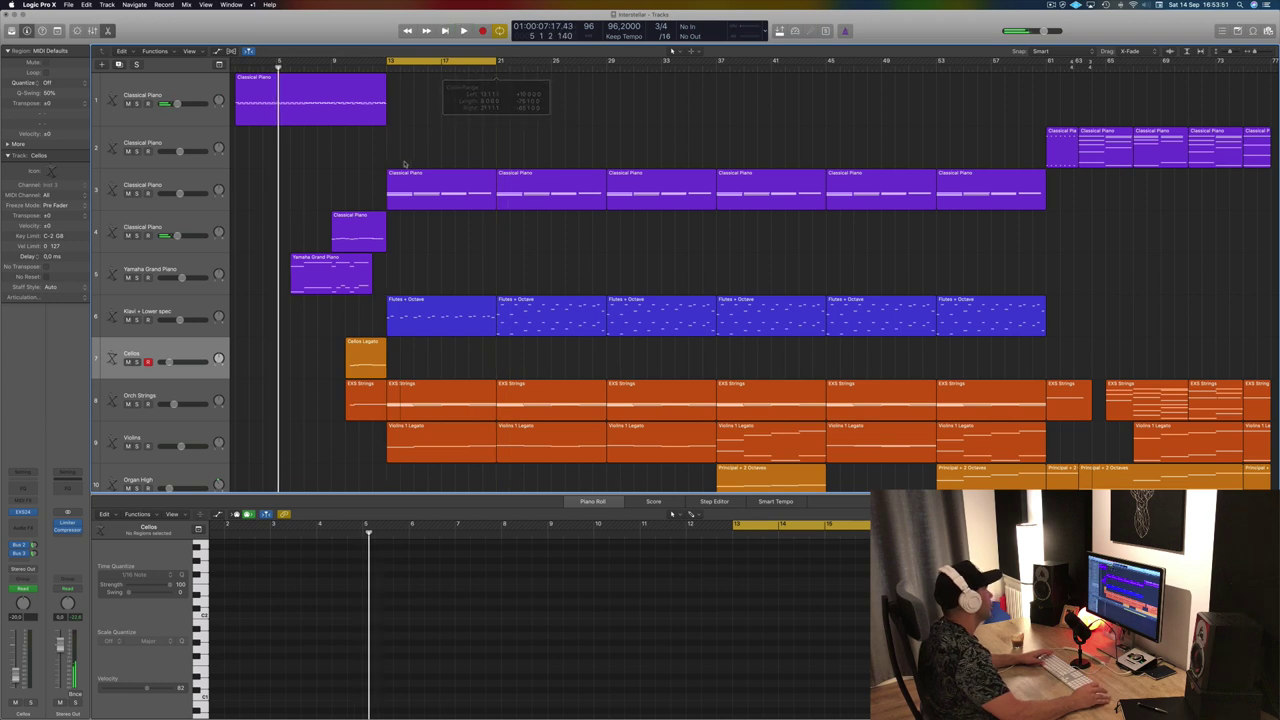
{"action": "left_click", "coordinate": [137, 320]}
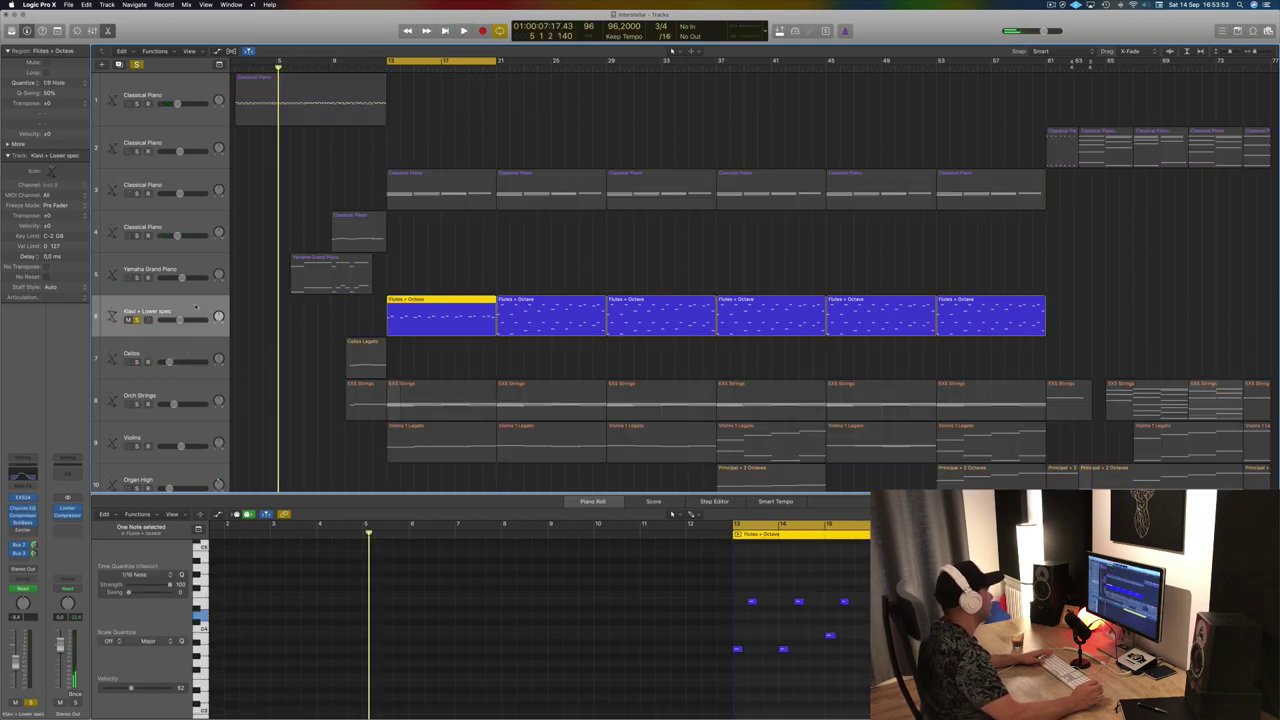
{"action": "left_click", "coordinate": [195, 310]}
{"action": "key", "text": "space"}
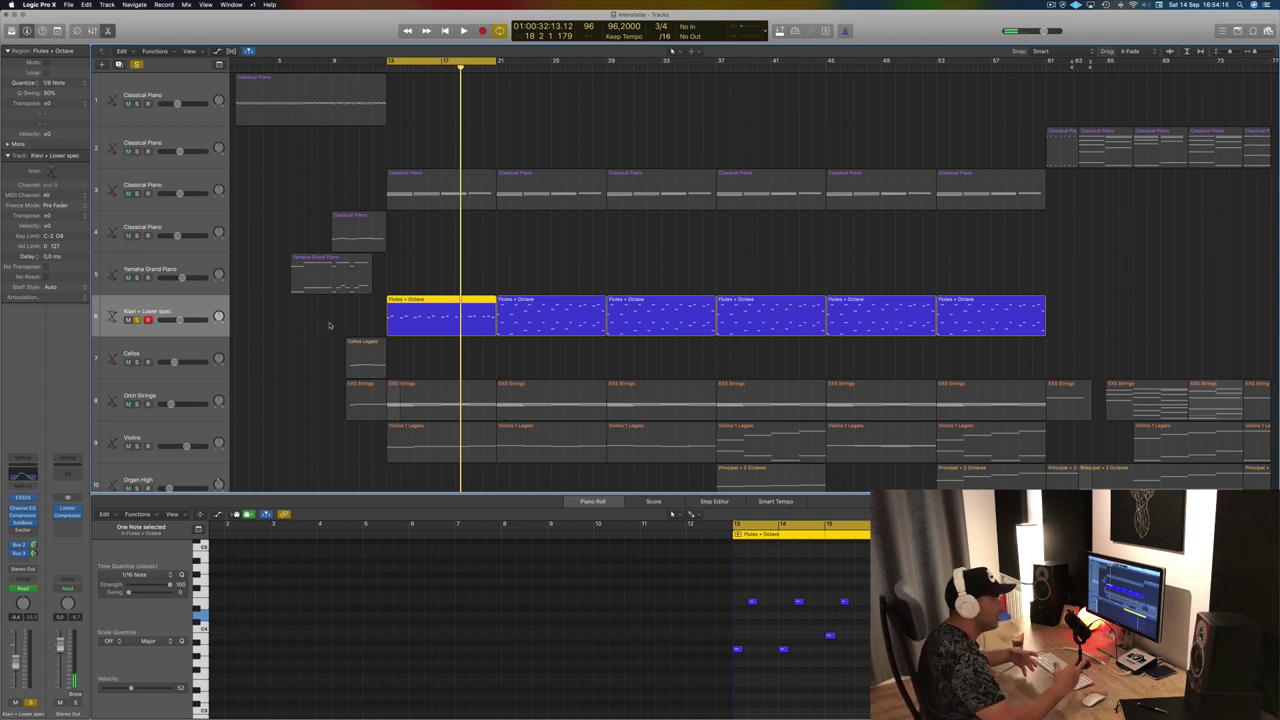
{"action": "left_click", "coordinate": [137, 319]}
Extend the cycle to about bar 61, resume playback, and solo the Orch Strings track
{"action": "key", "text": "space"}
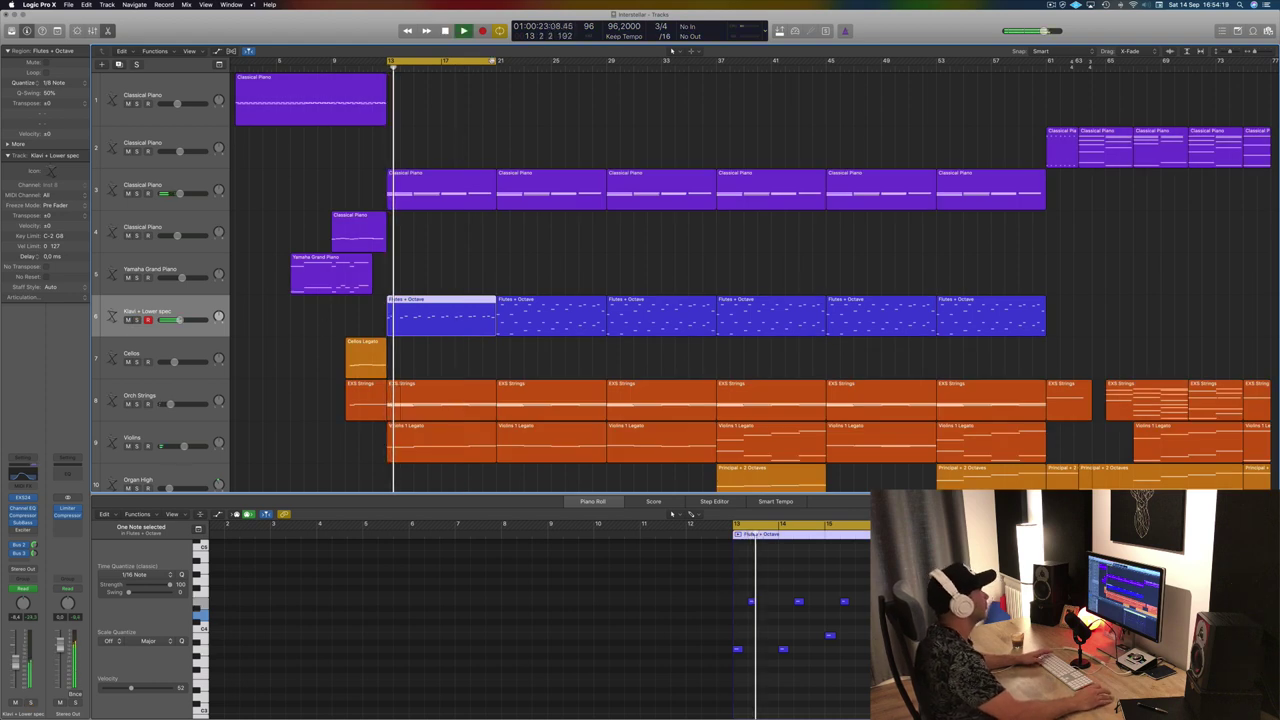
{"action": "left_click_drag", "start_coordinate": [495, 62], "coordinate": [1060, 75]}
{"action": "left_click", "coordinate": [725, 141]}
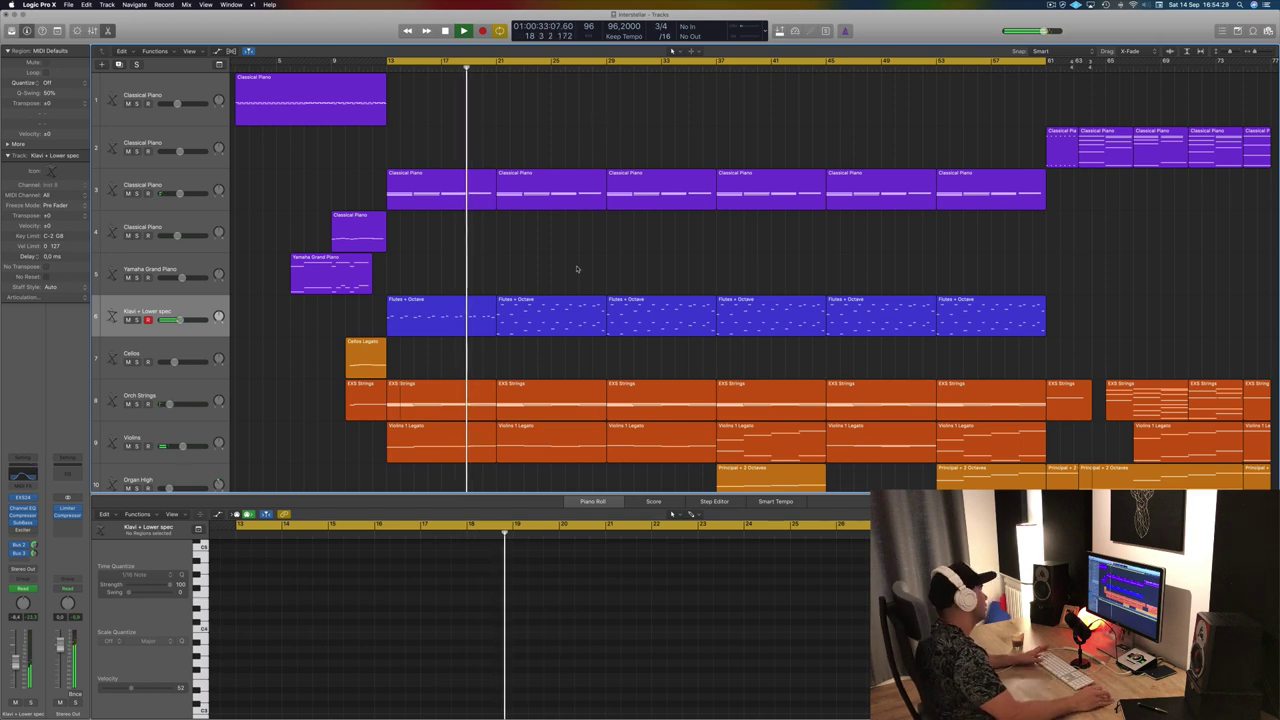
{"action": "scroll", "coordinate": [577, 271], "scroll_direction": "down", "scroll_amount": 3}
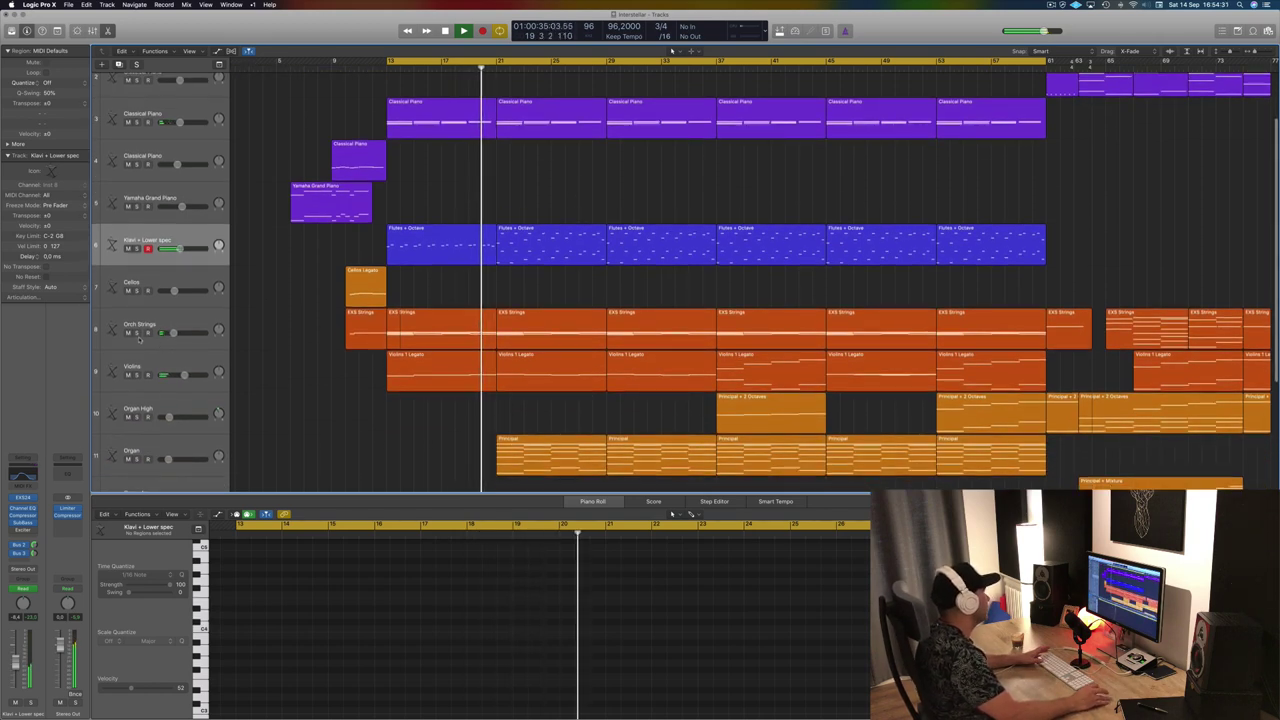
{"action": "left_click", "coordinate": [137, 333]}
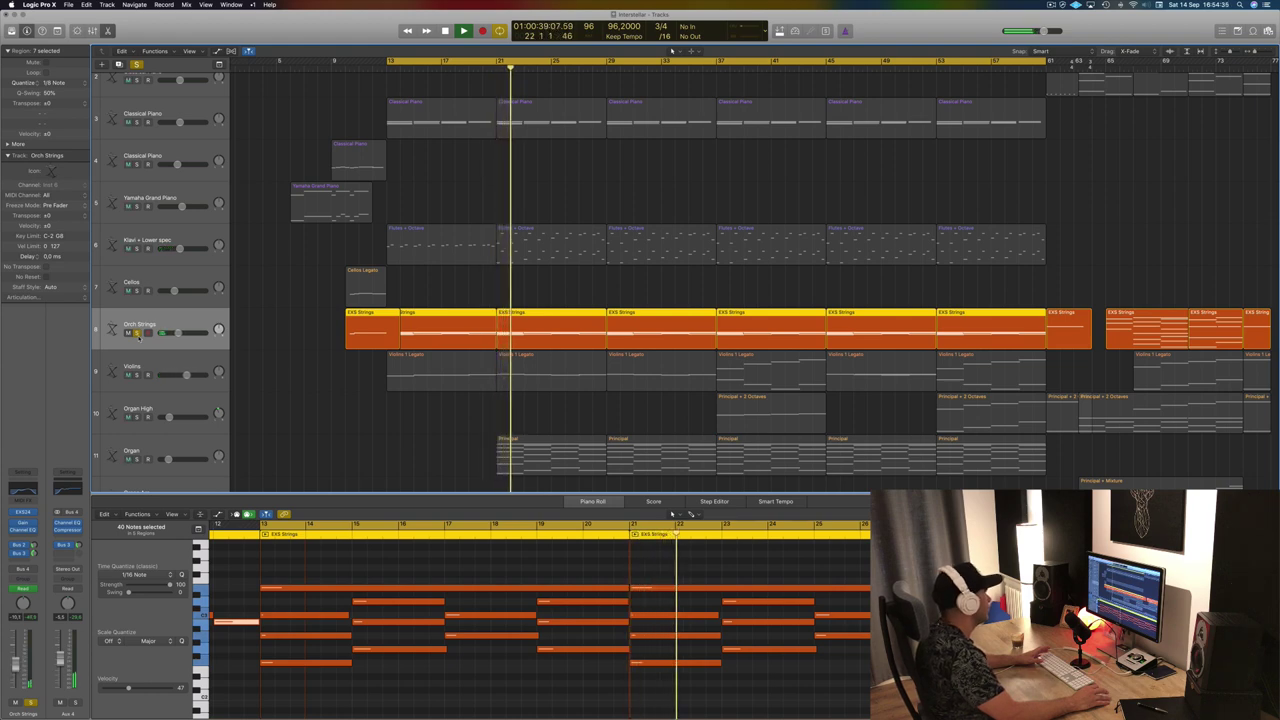
Audition Orch Strings and Organ solos, select the Organ regions, and start the cycle at bar 21
{"action": "left_click", "coordinate": [137, 333]}
{"action": "left_click", "coordinate": [137, 459]}
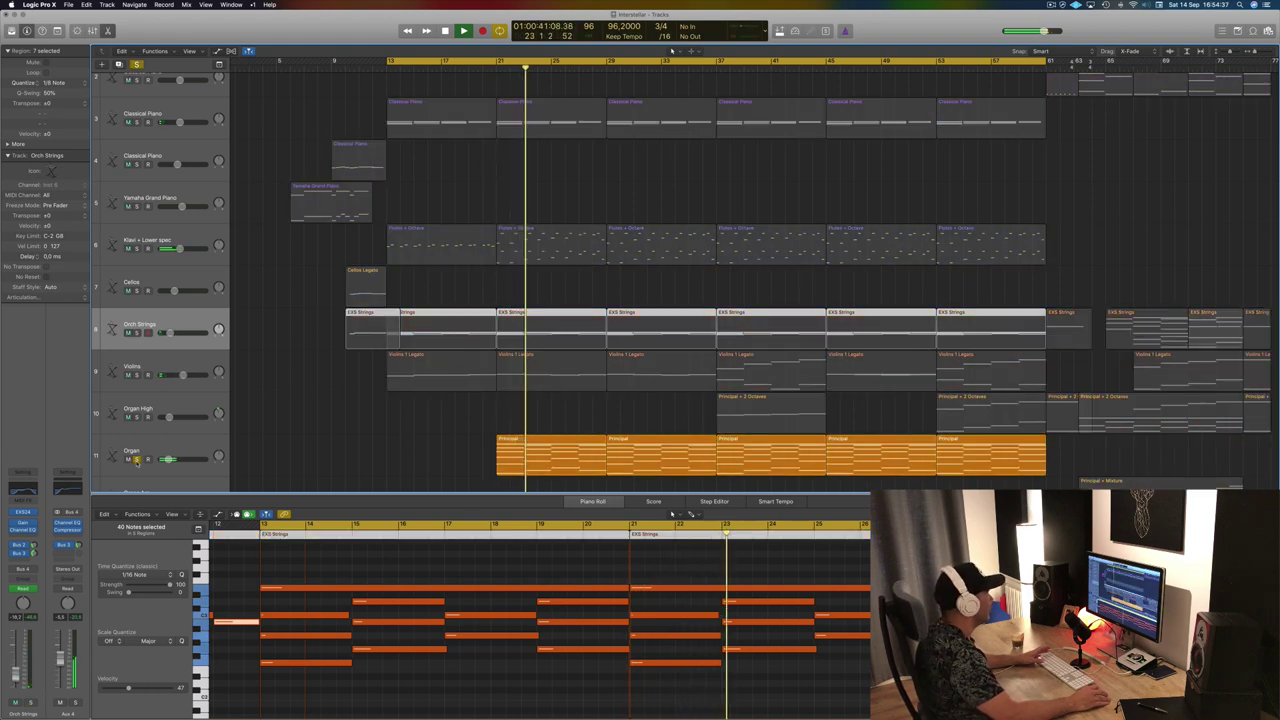
{"action": "left_click", "coordinate": [137, 459]}
{"action": "left_click", "coordinate": [198, 447]}
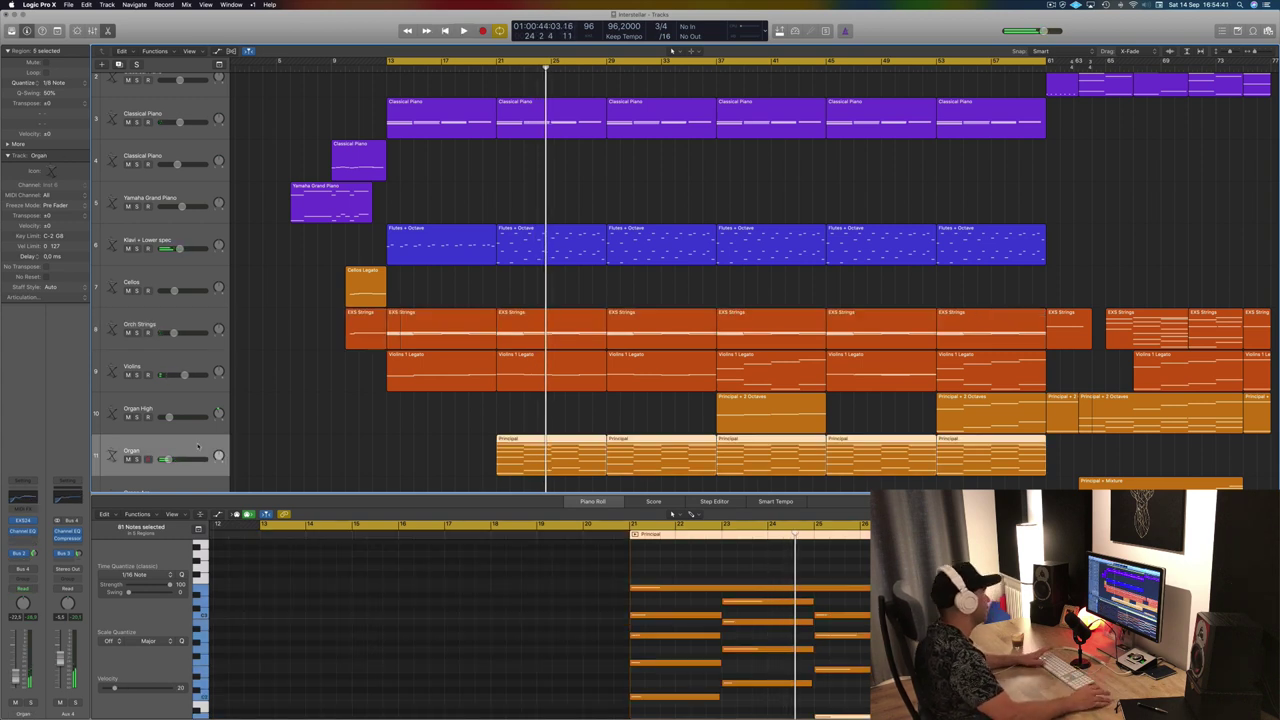
{"action": "left_click", "coordinate": [388, 62]}
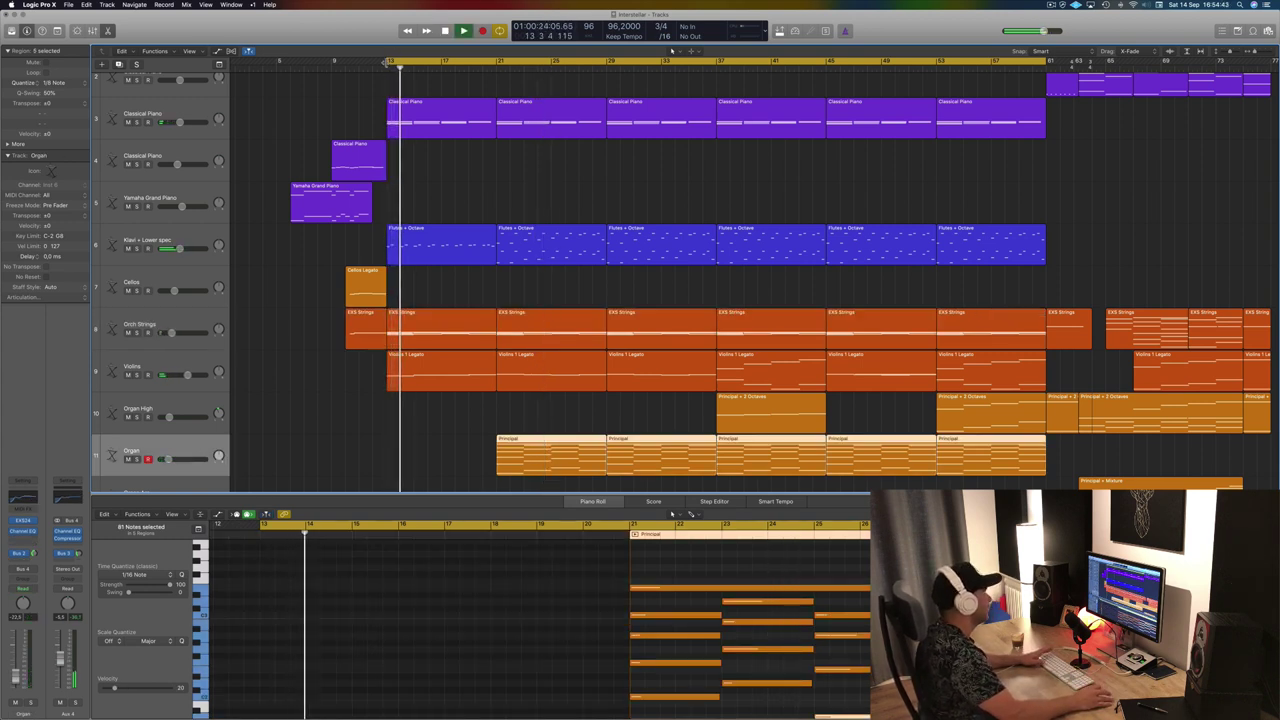
{"action": "left_click_drag", "start_coordinate": [388, 60], "coordinate": [497, 60]}
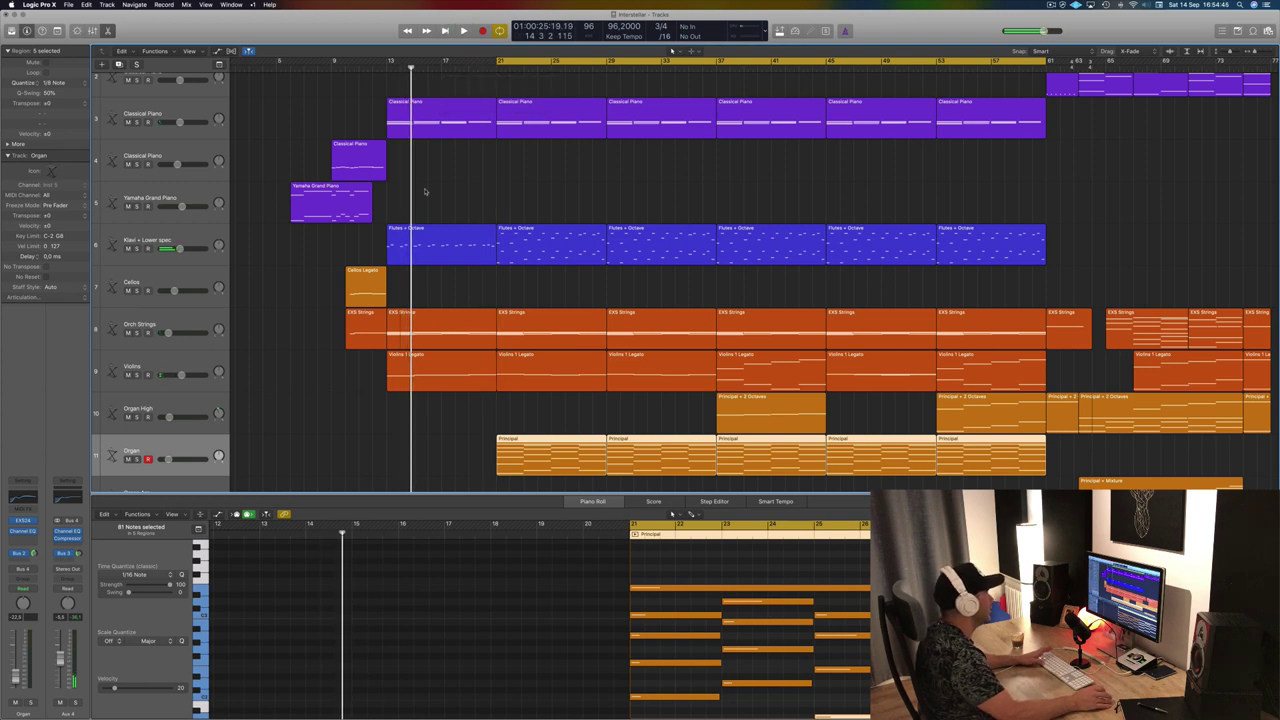
Solo the Organ track and open its Channel EQ, a 4.0 dB cut at 205 Hz
{"action": "left_click", "coordinate": [137, 248]}
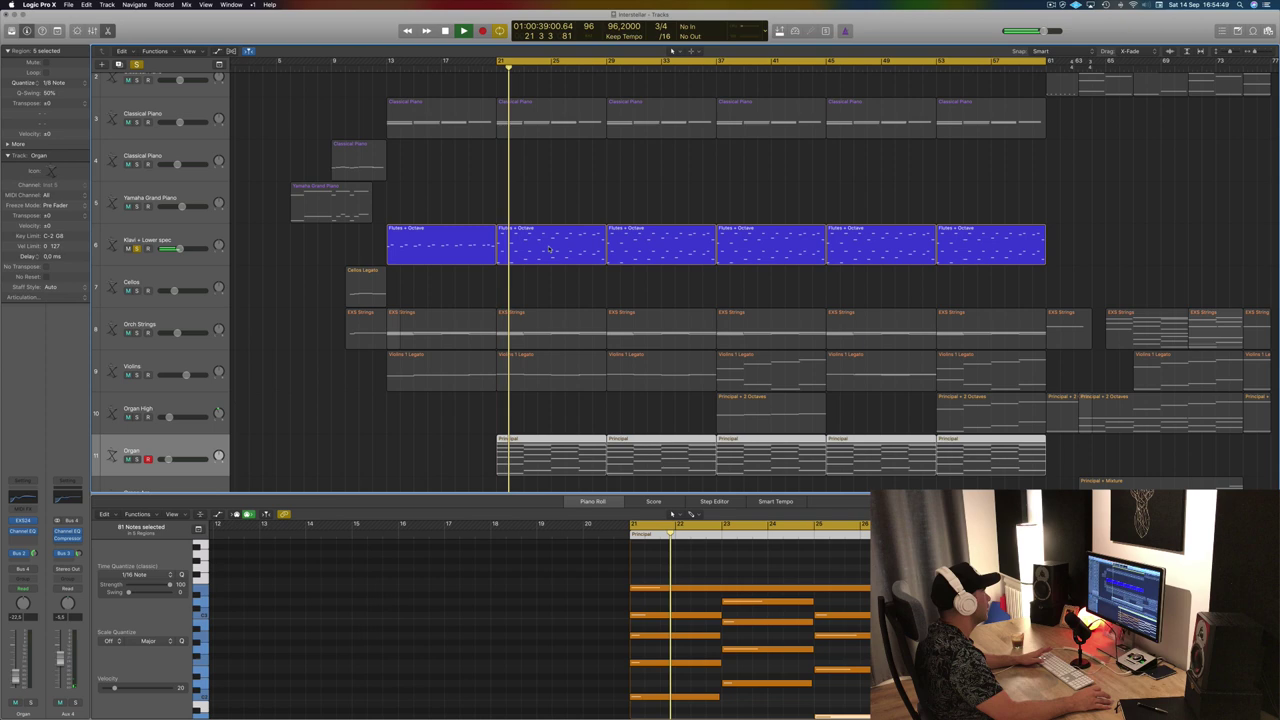
{"action": "left_click", "coordinate": [137, 248]}
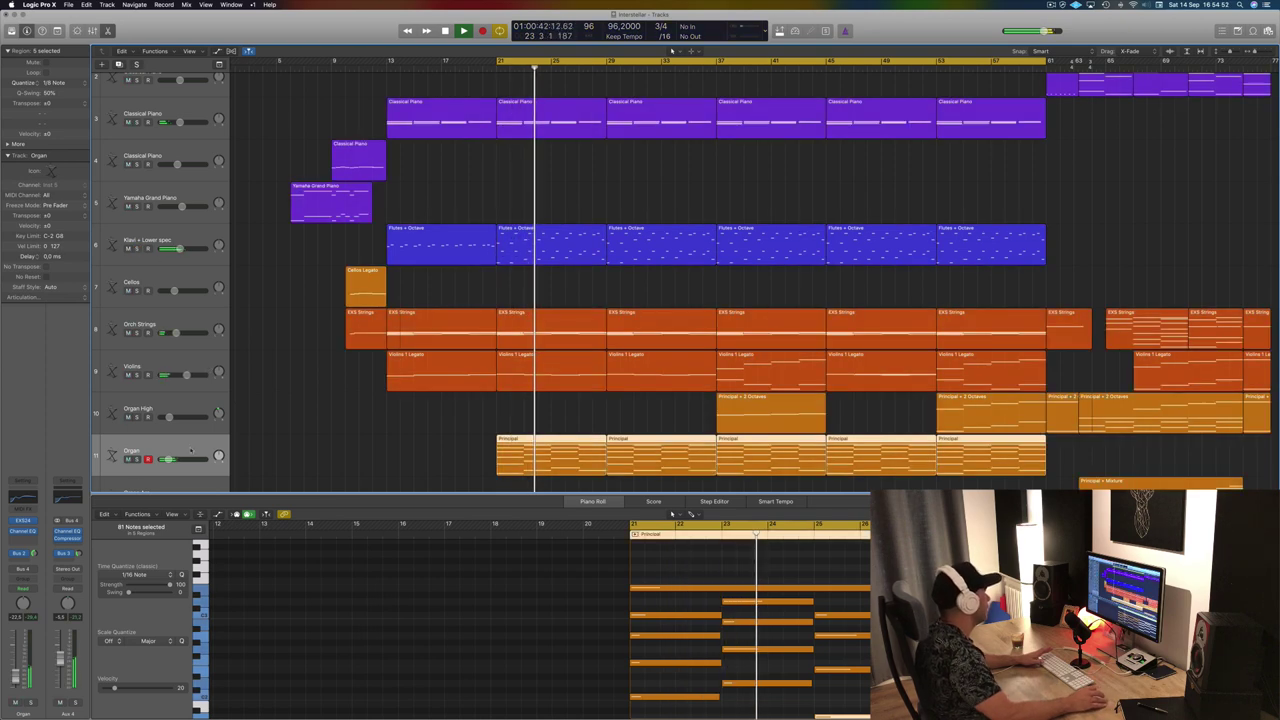
{"action": "left_click", "coordinate": [137, 459]}
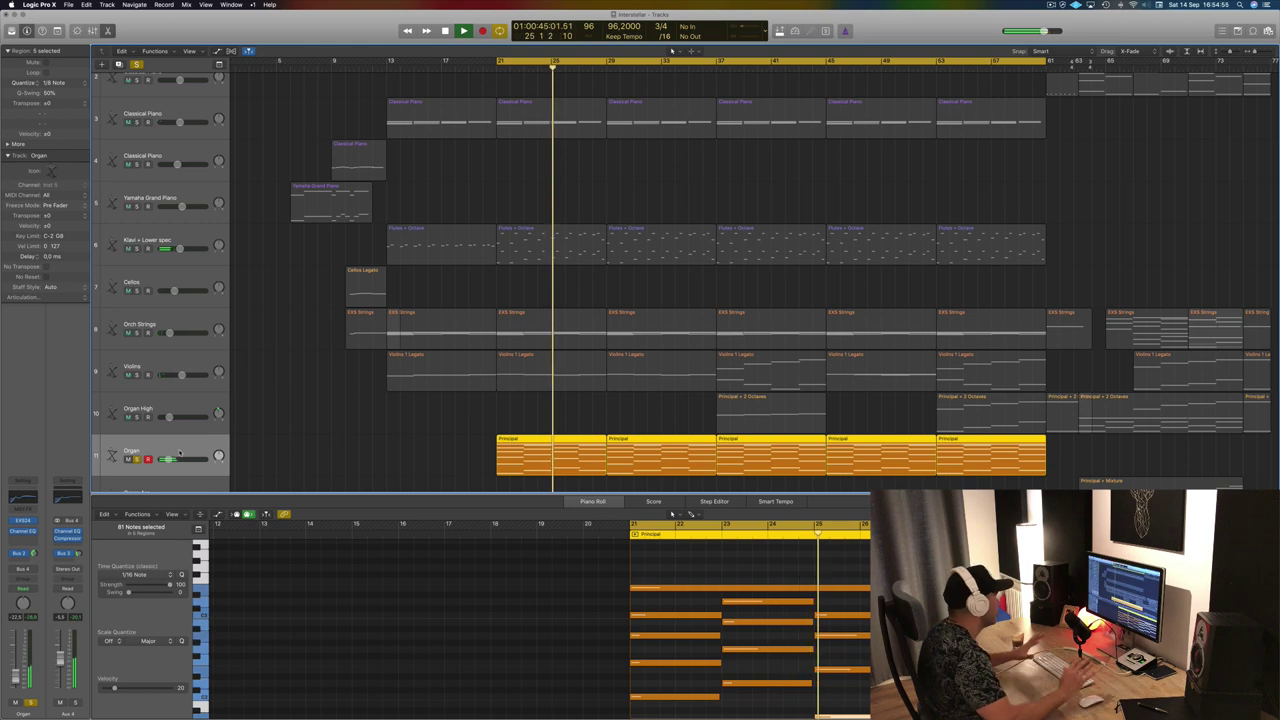
{"action": "left_click", "coordinate": [22, 497]}
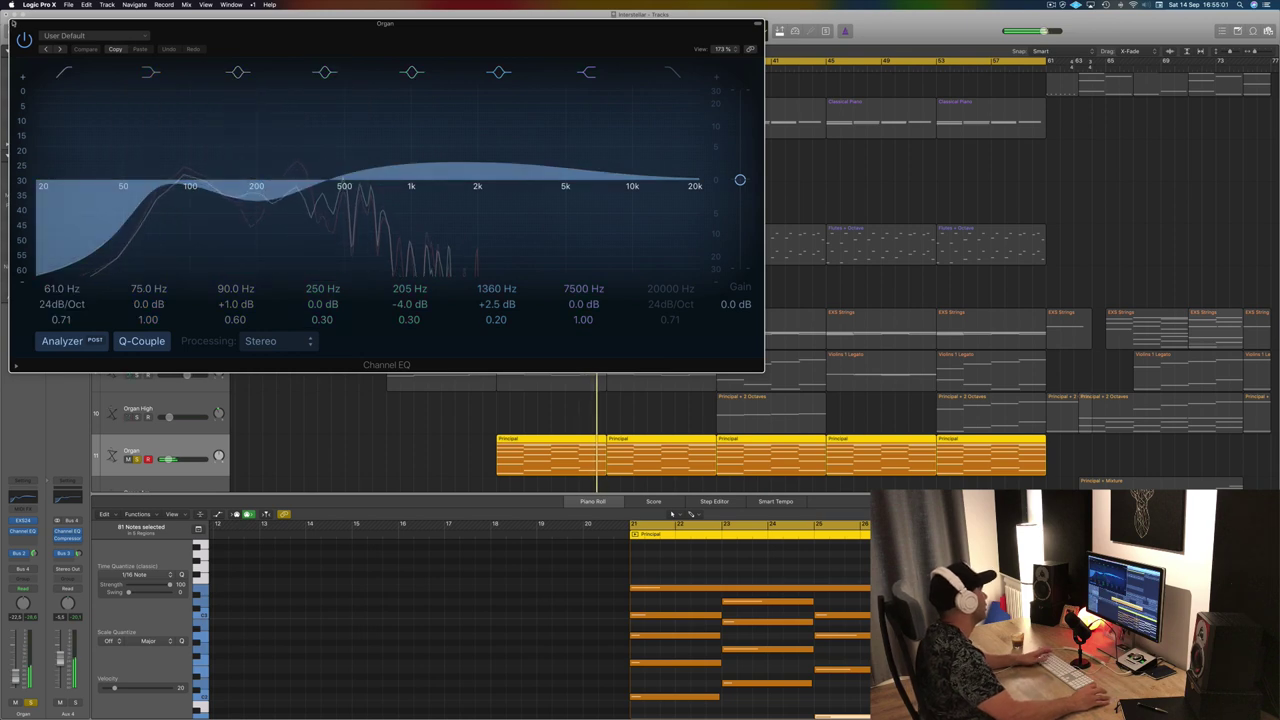
Close the Organ's Channel EQ window and zoom the arrangement out horizontally
{"action": "key", "text": "super+w"}
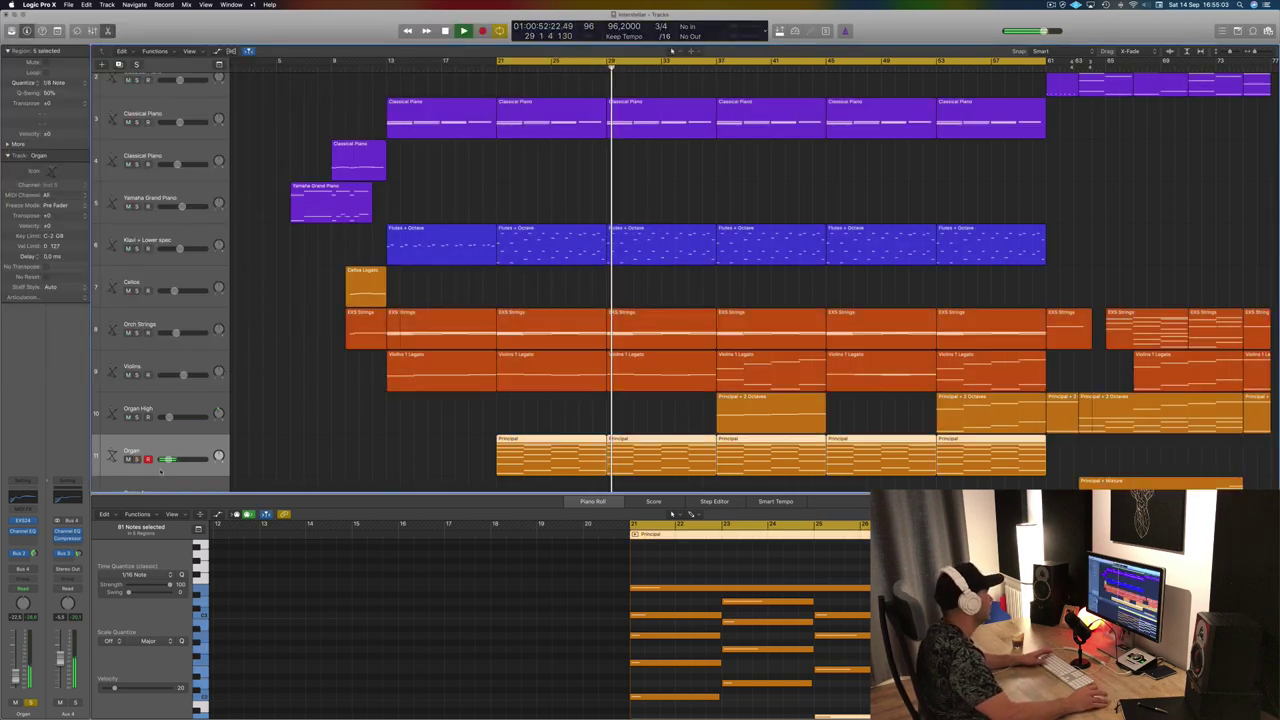
{"action": "scroll", "coordinate": [475, 415], "scroll_direction": "down", "scroll_amount": 3}
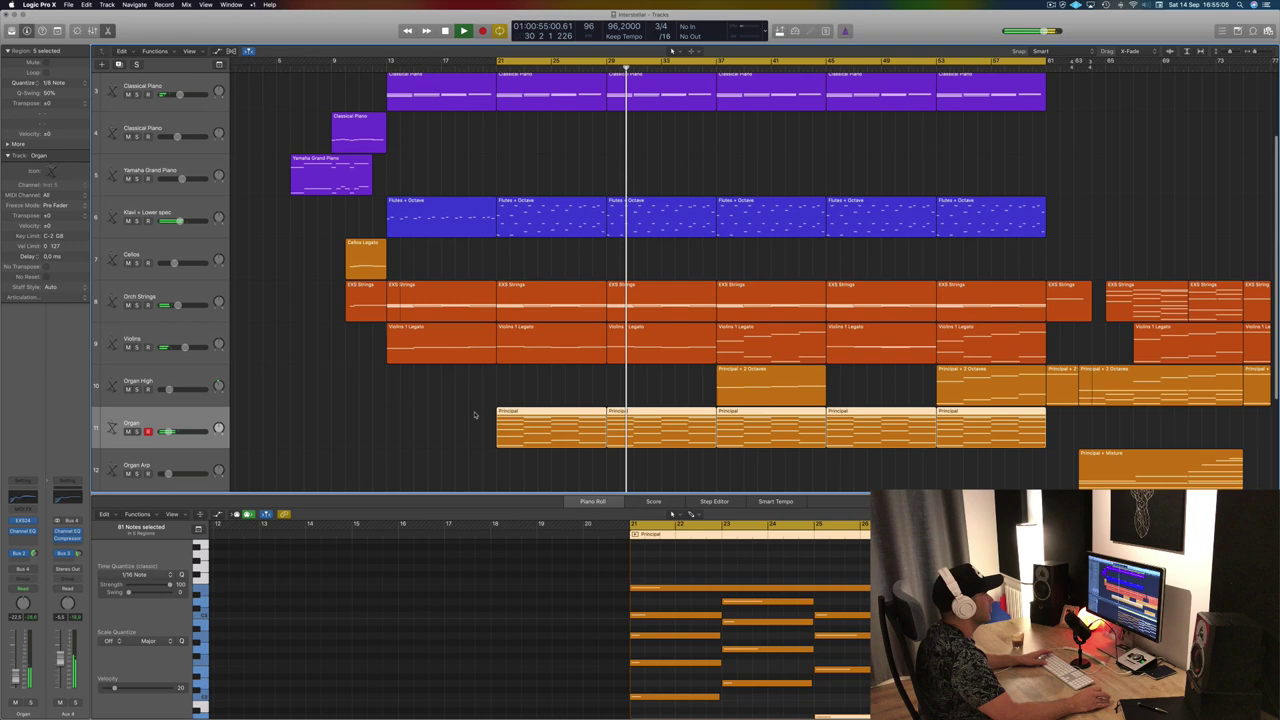
{"action": "key", "text": "super+Left"}
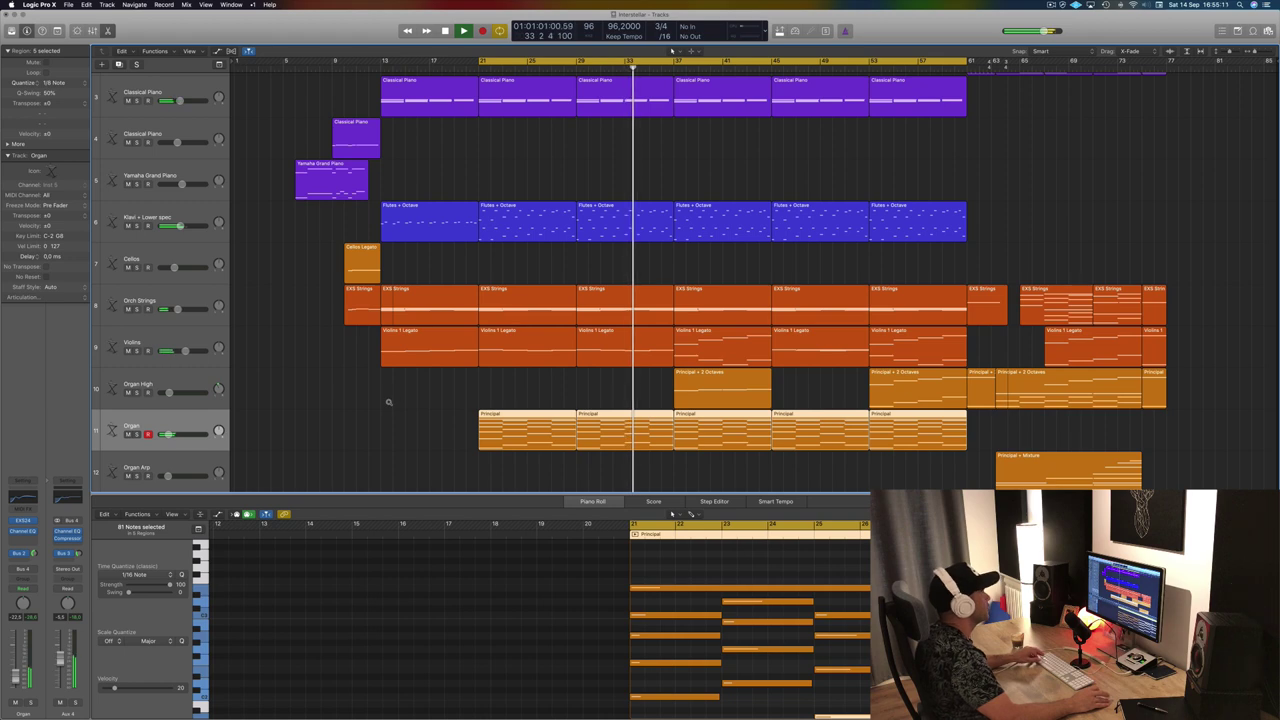
Toggle the Mixer off and shrink track heights so all 15 tracks fit
{"action": "key", "text": "x"}
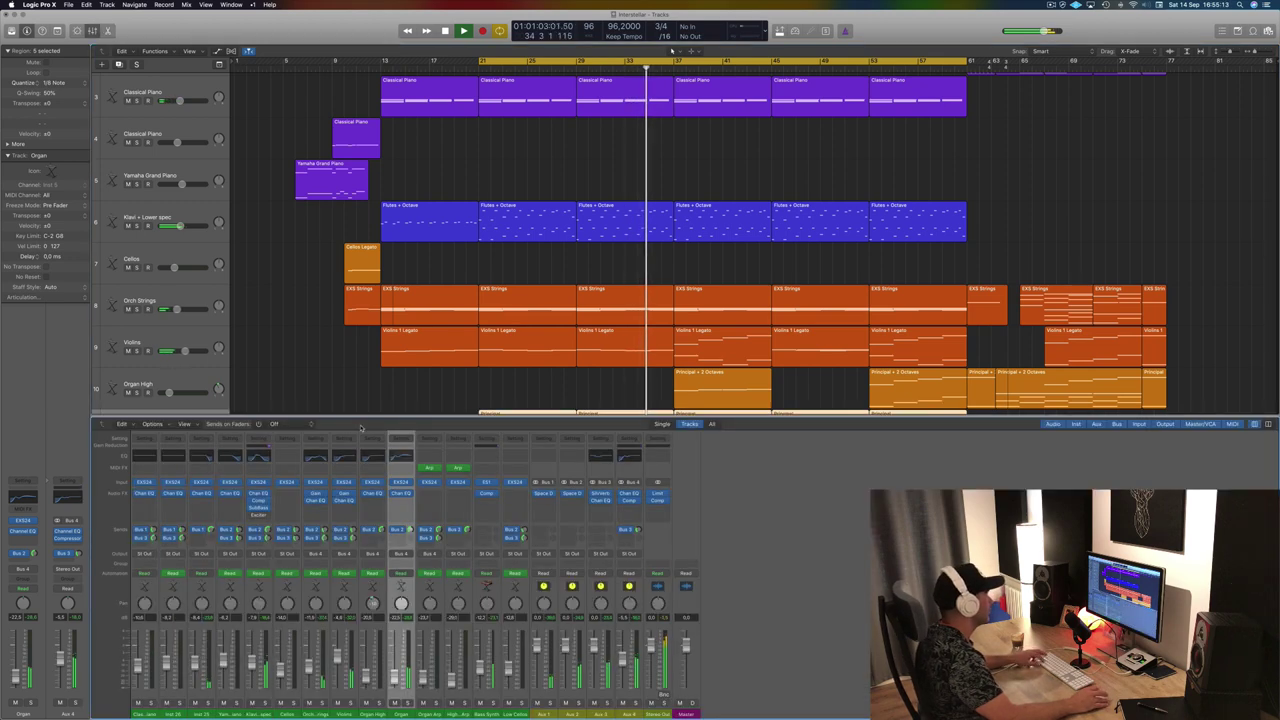
{"action": "key", "text": "x"}
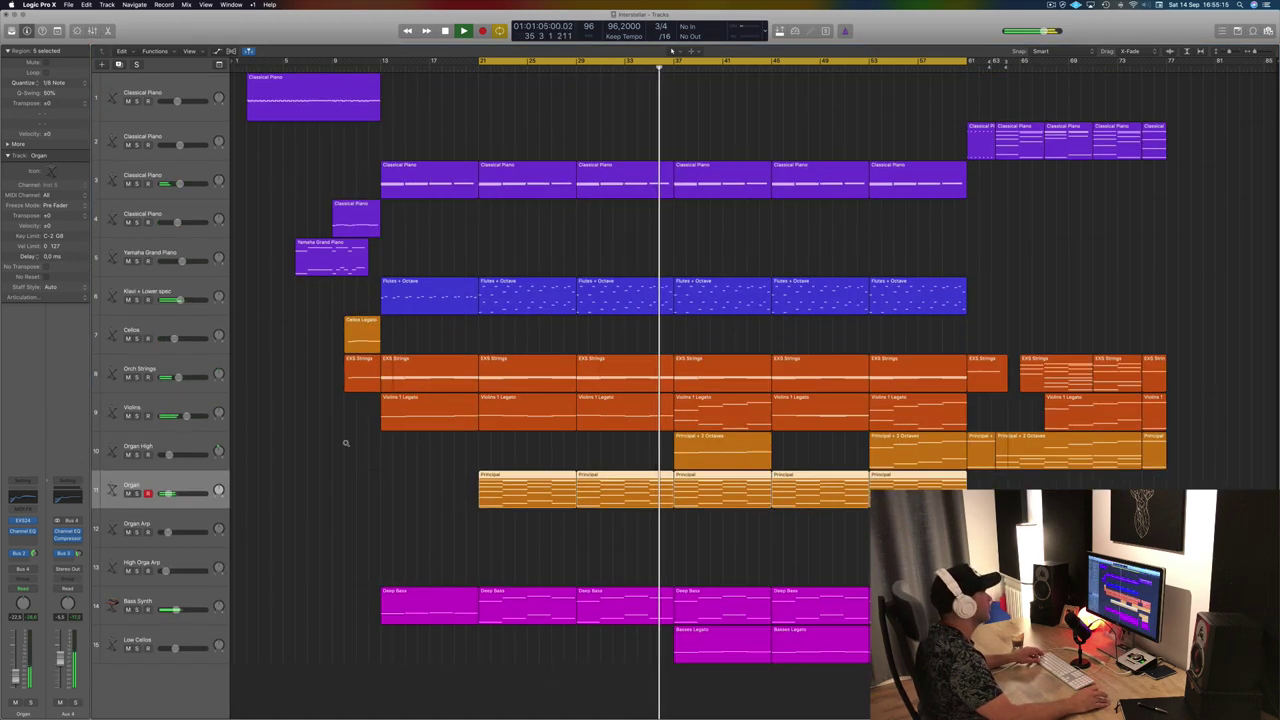
{"action": "key", "text": "super+Up"}
{"action": "key", "text": "super+Up"}
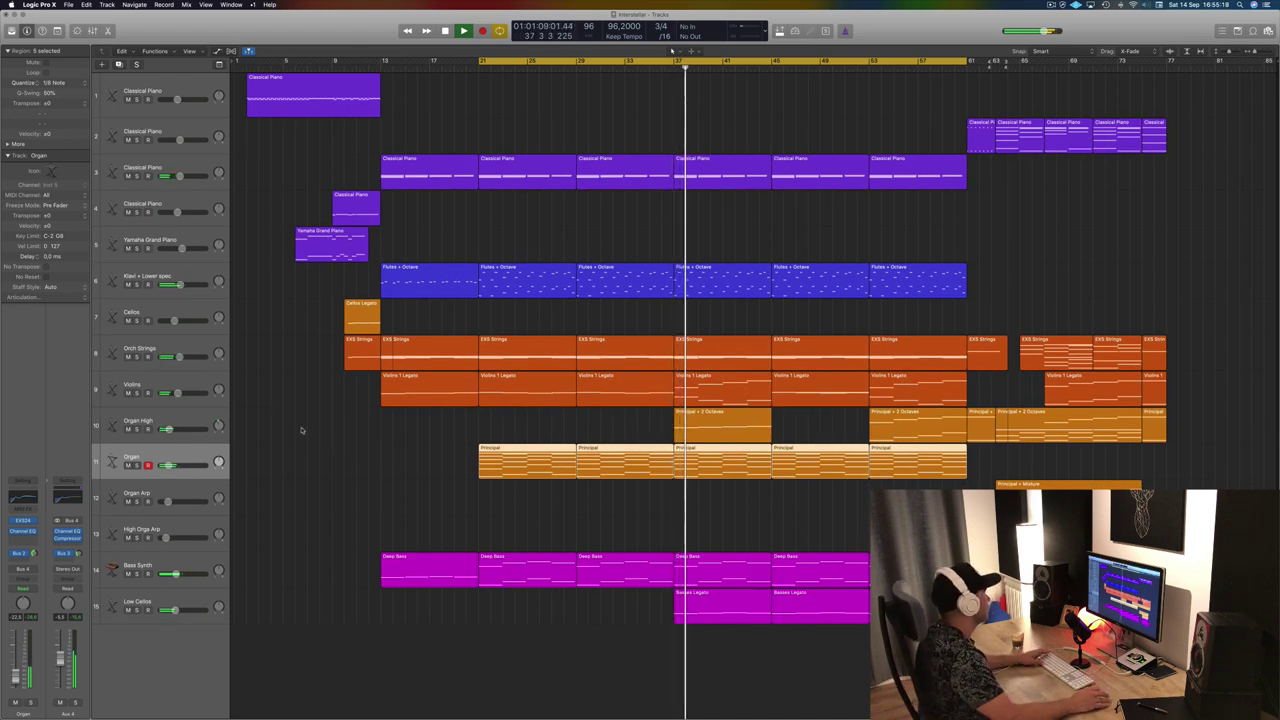
{"action": "left_click", "coordinate": [137, 429]}
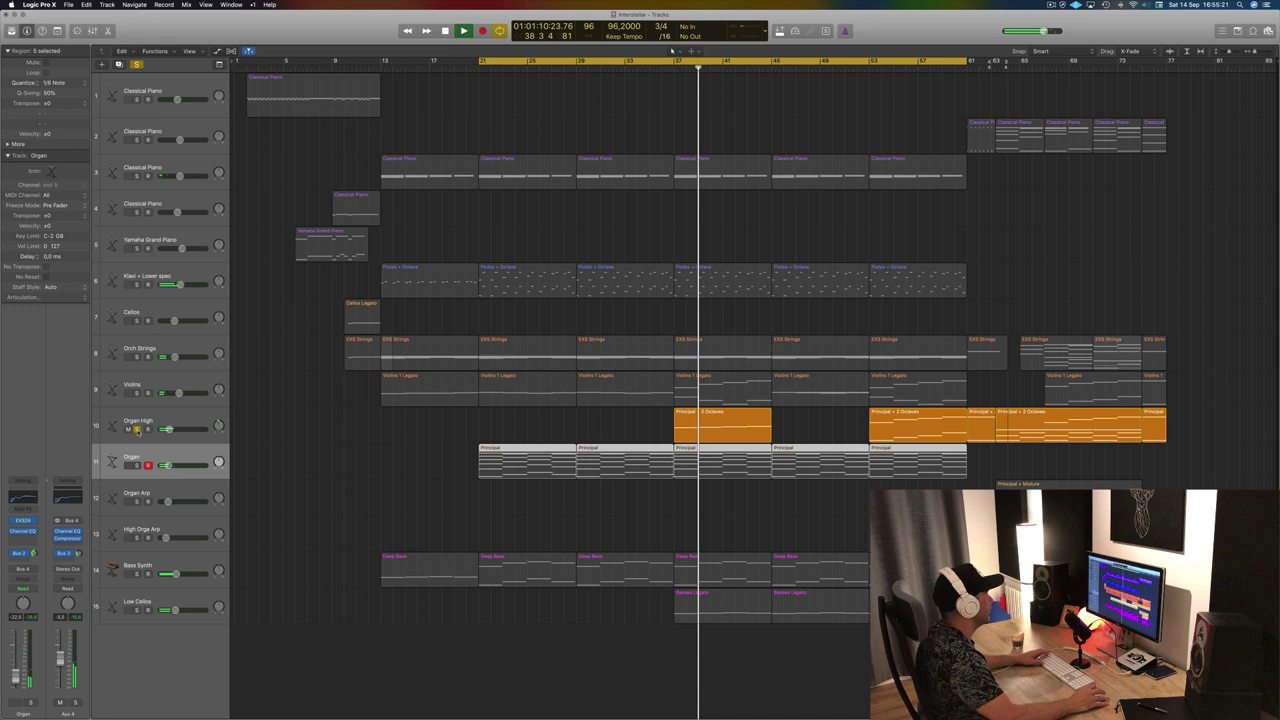
{"action": "left_click", "coordinate": [137, 429]}
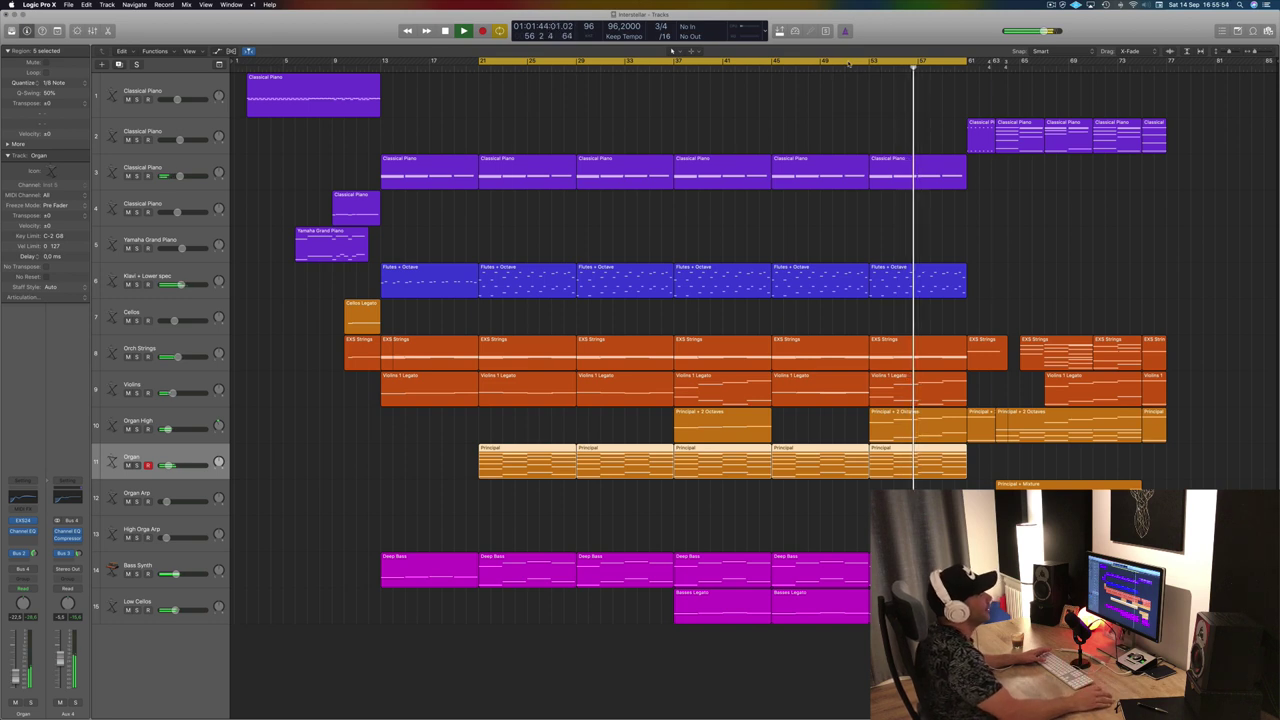
Move the cycle to bars 37–77, then briefly solo Orch Strings, Organ High and Organ Arp
{"action": "left_click_drag", "start_coordinate": [849, 63], "coordinate": [1047, 63]}
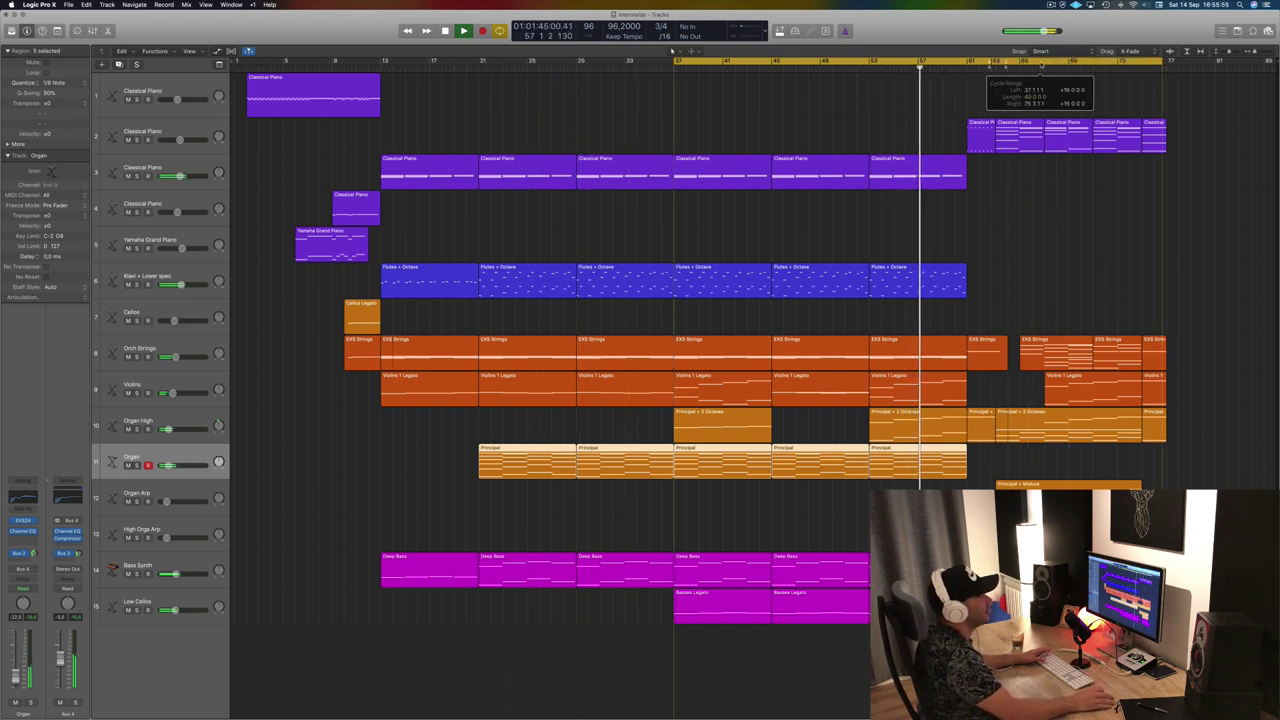
{"action": "left_click", "coordinate": [877, 116]}
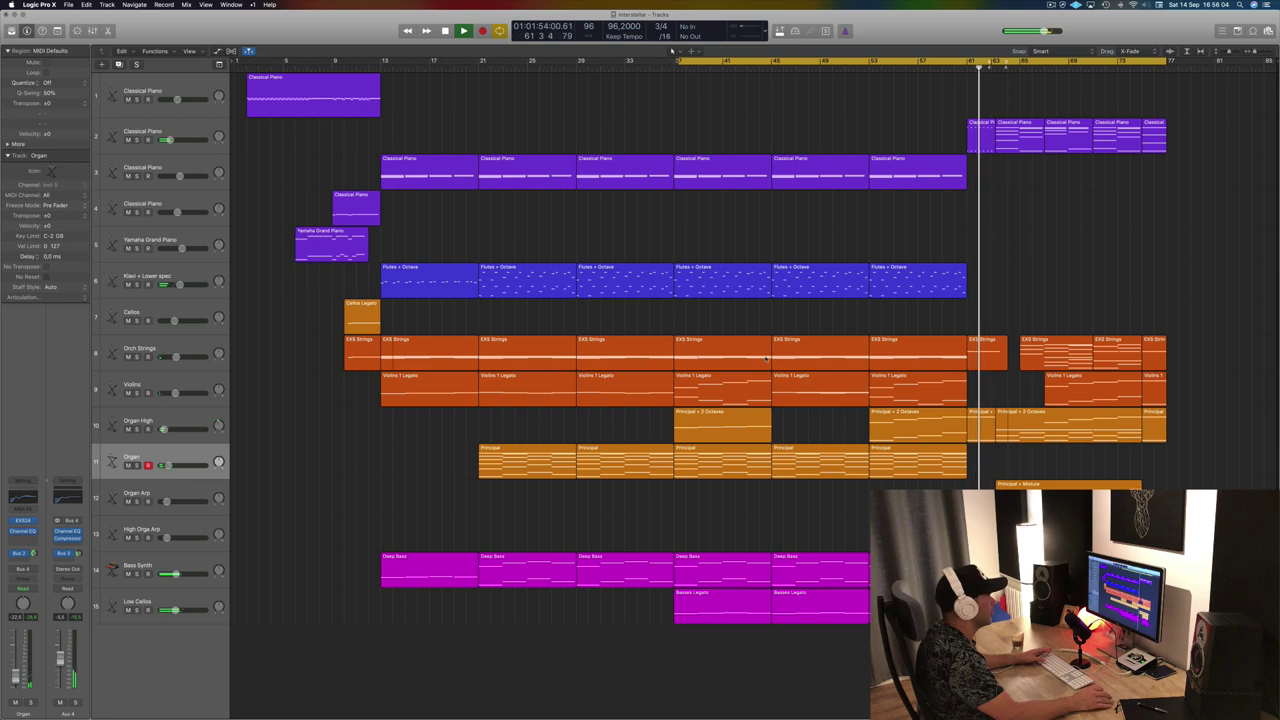
{"action": "left_click", "coordinate": [137, 356]}
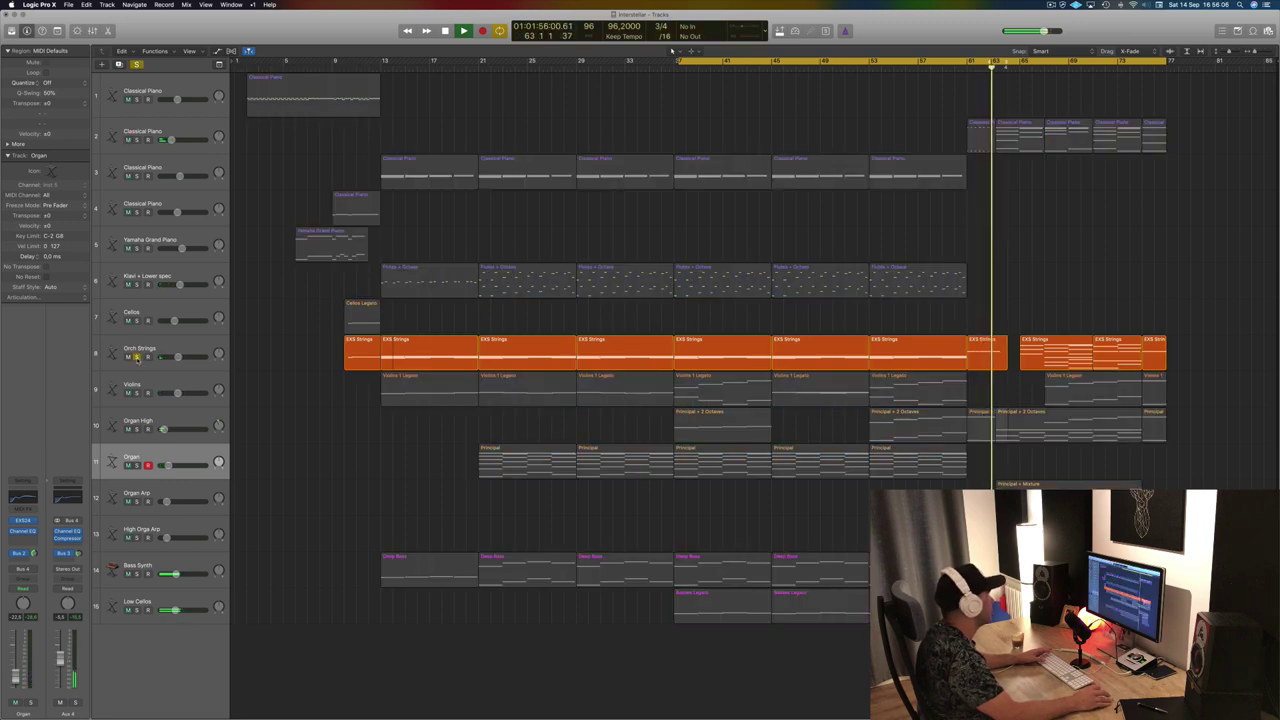
{"action": "left_click", "coordinate": [137, 356]}
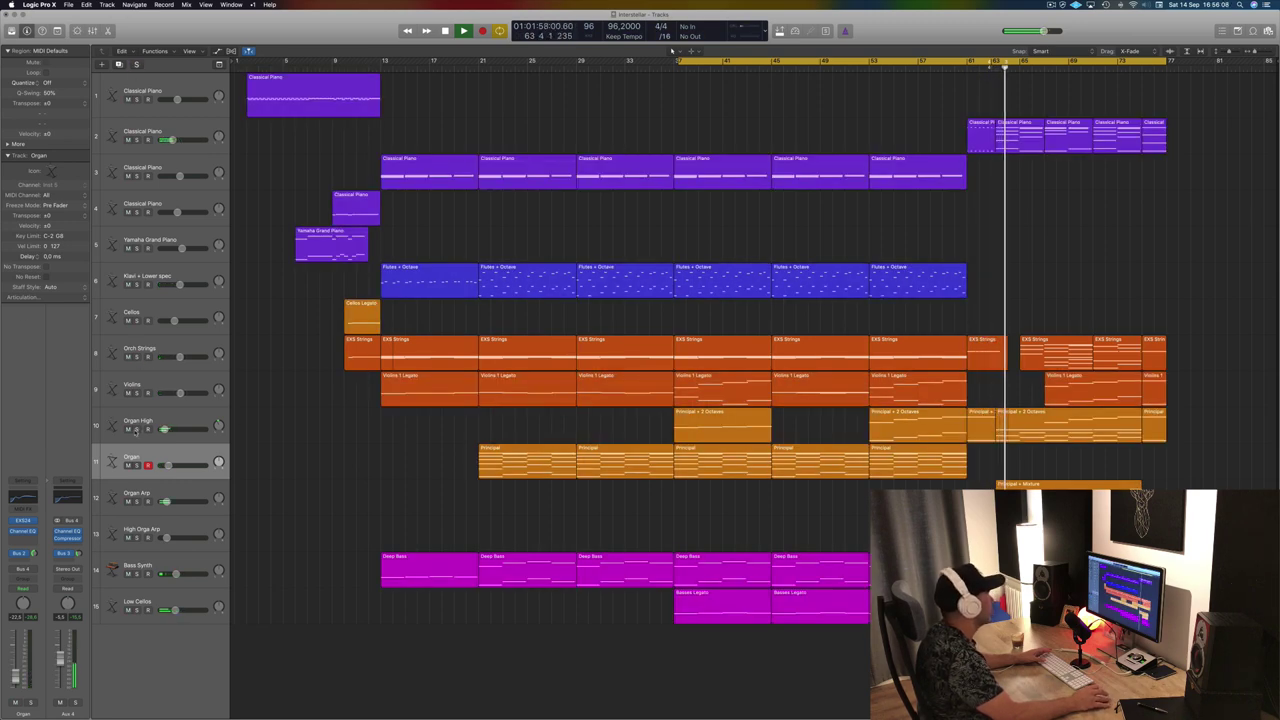
{"action": "left_click", "coordinate": [137, 429]}
{"action": "left_click", "coordinate": [137, 429]}
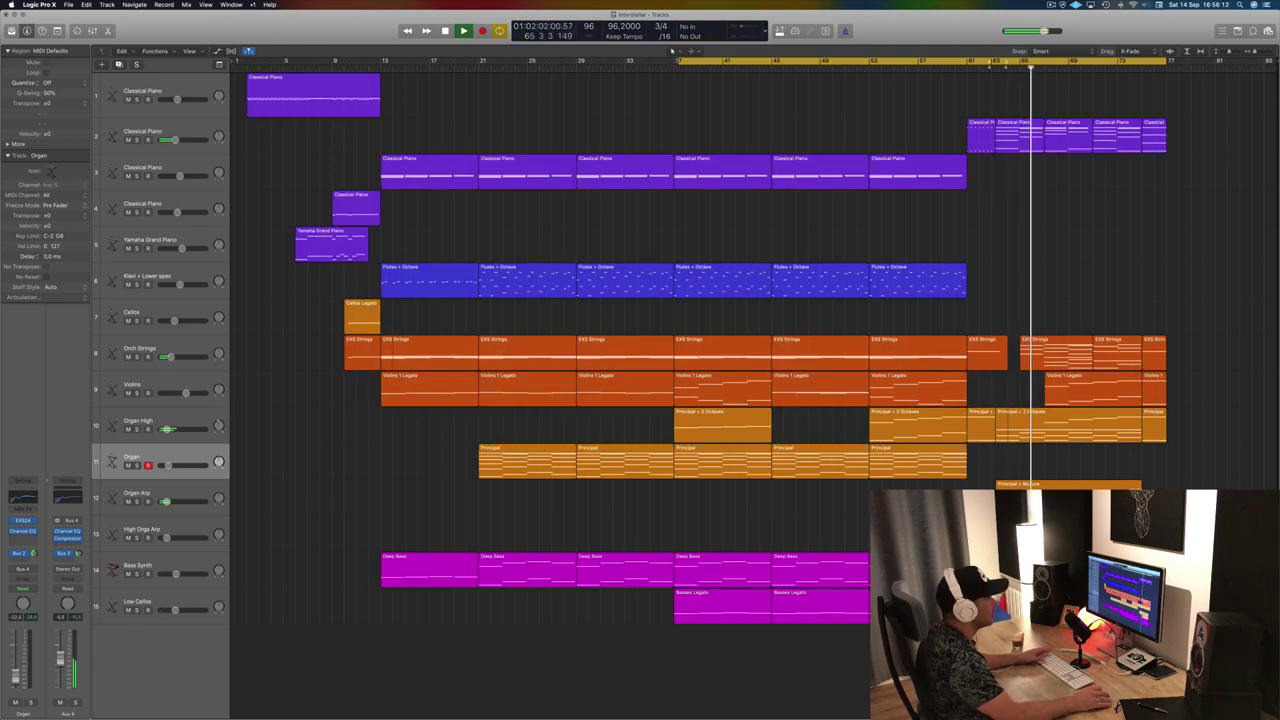
{"action": "left_click", "coordinate": [137, 501]}
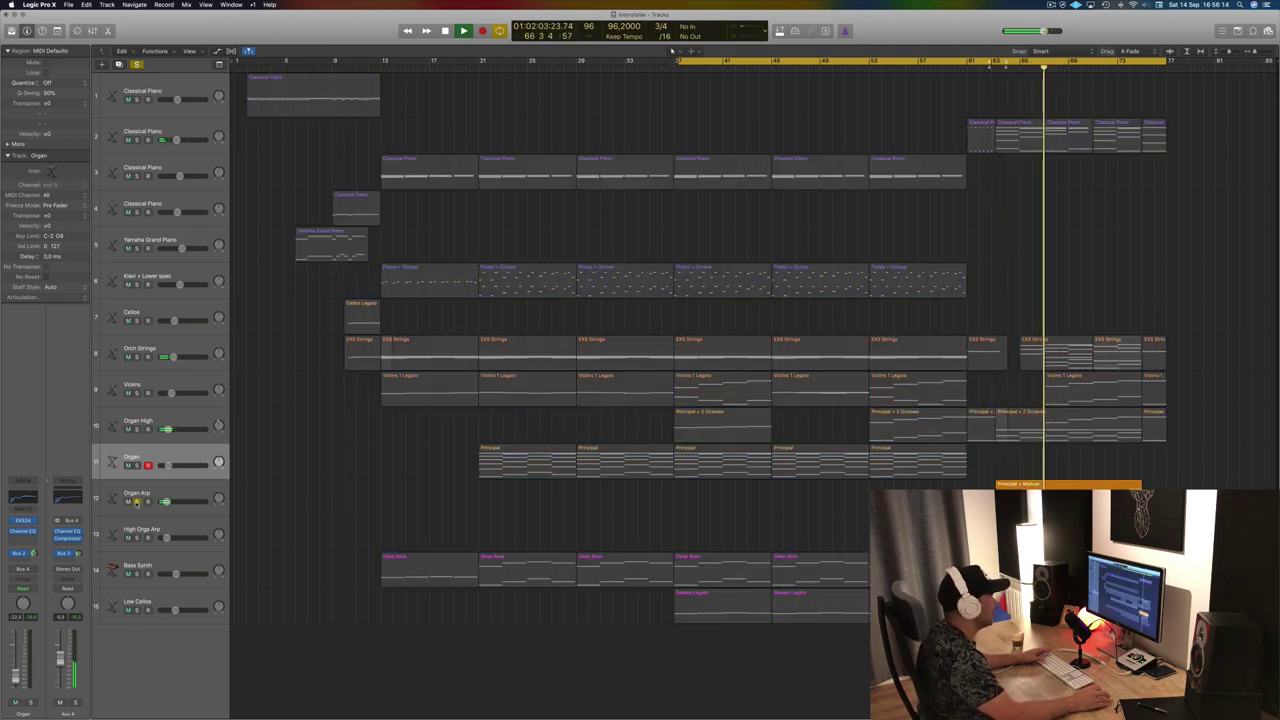
{"action": "left_click", "coordinate": [137, 501]}
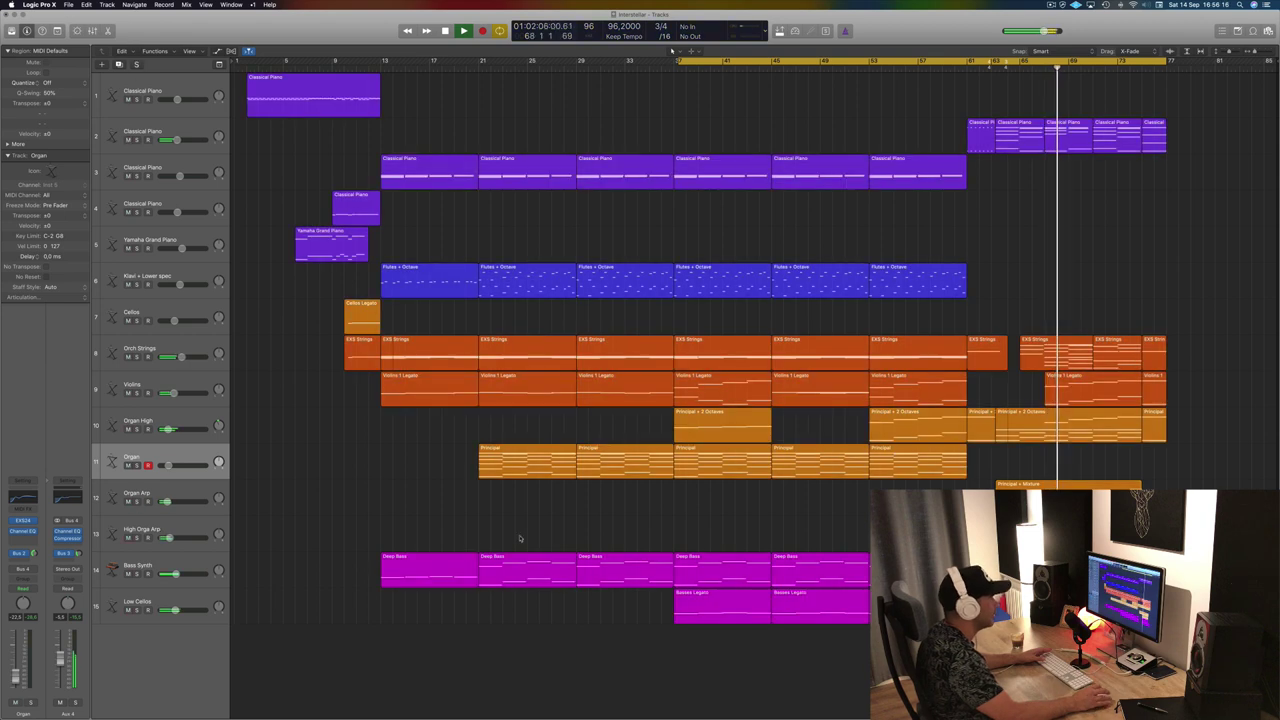